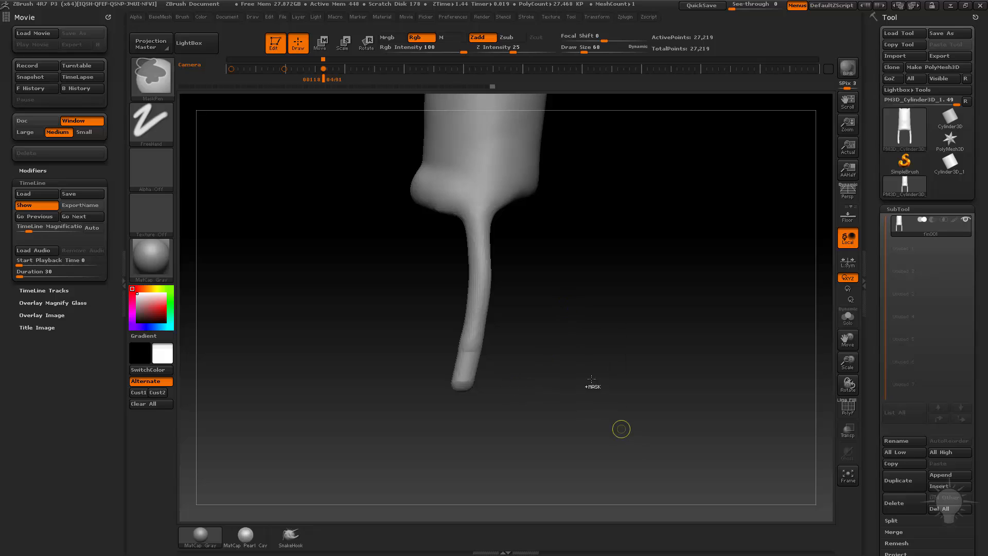
Mask everything except a small patch on the front of the ankles and pull it forward with Transpose Move to form feet
key("ctrl")
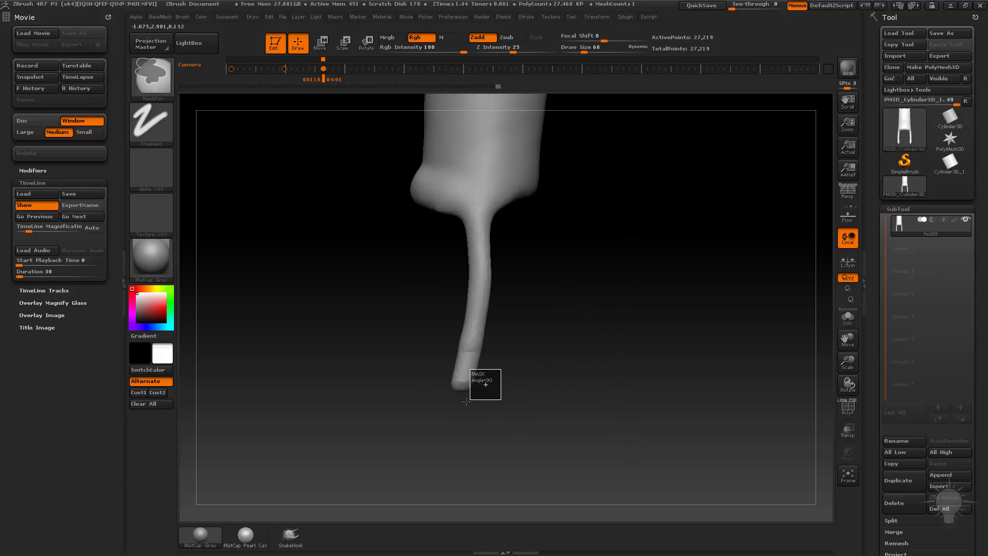
left_click(466, 401, "ctrl")
key("w")
mouse_move(469, 355)
left_mouse_down()
mouse_move(456, 450)
mouse_move(531, 484)
left_mouse_up()
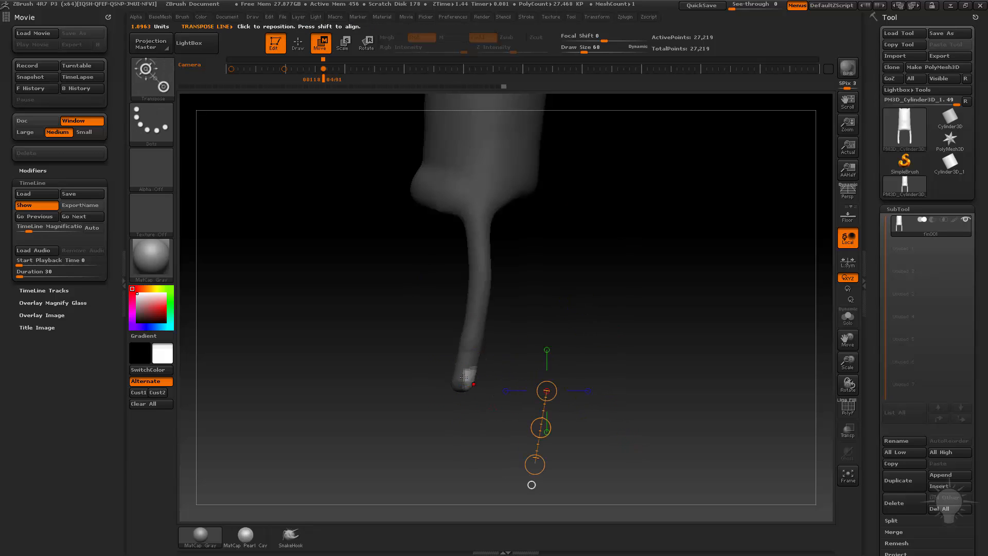
mouse_move(469, 379)
left_mouse_down()
mouse_move(540, 412)
mouse_move(534, 401)
left_mouse_up()
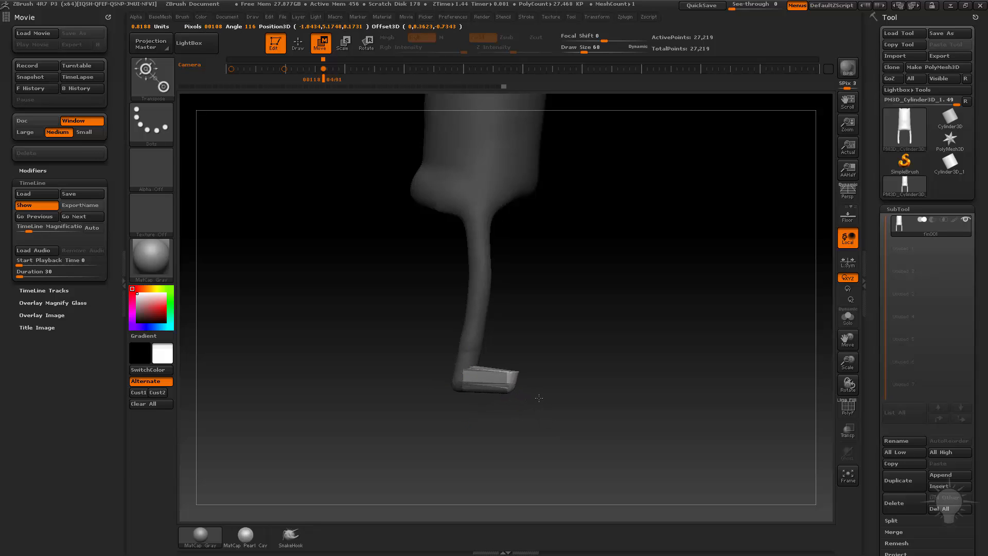
left_click_drag(600, 391, 529, 342)
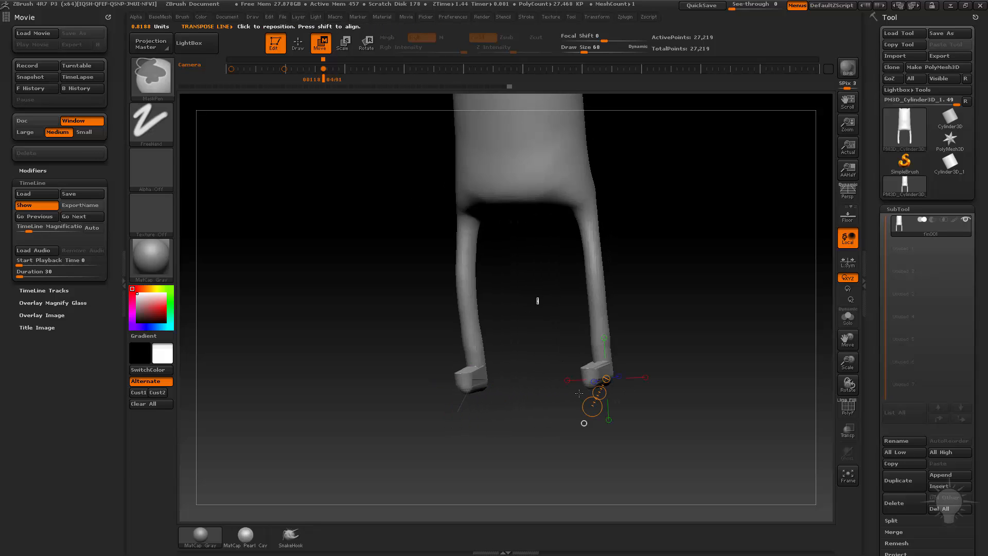
Smooth the extruded feet and clear the mask
key("q")
key("shift")
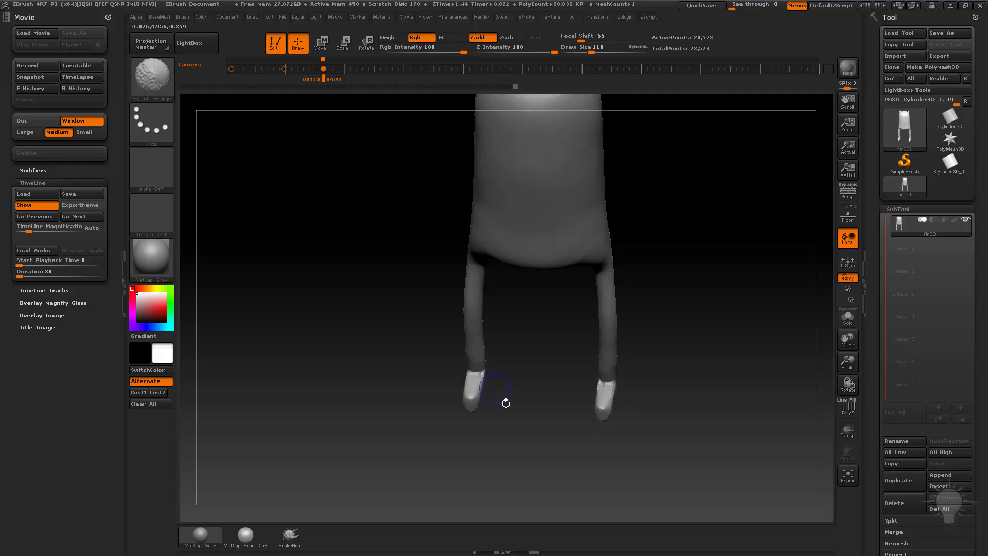
mouse_move(505, 403)
left_mouse_down("ctrl")
mouse_move(523, 435)
mouse_move(586, 383)
mouse_move(502, 412)
mouse_move(454, 400)
mouse_move(456, 384)
left_mouse_up("ctrl")
Inflate the feet with the Inflat brush at a draw size of 197
key("b")
key("i")
key("n")
key("s")
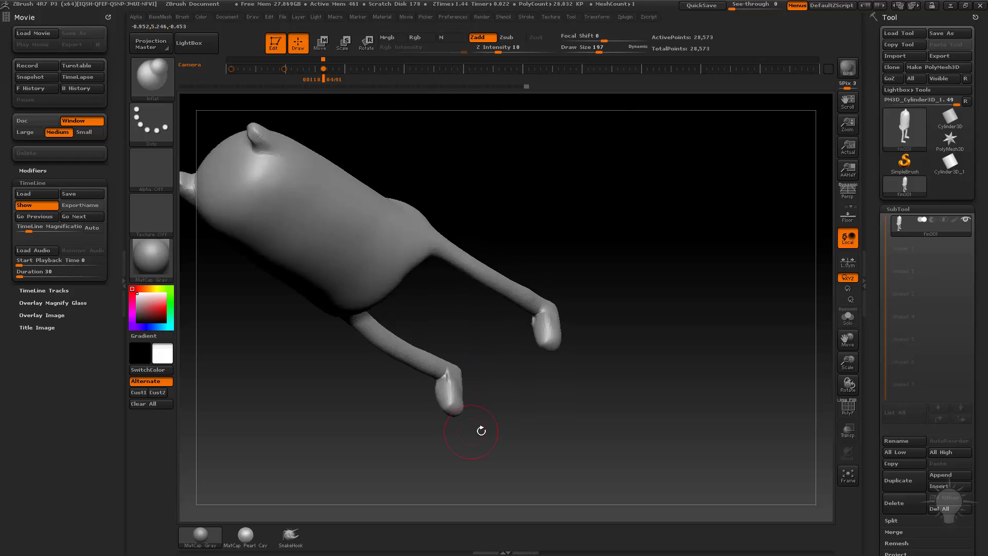
left_click_drag(481, 430, 454, 384)
left_click_drag(536, 392, 498, 337)
Trim the lower heel of the feet in side view with the ClipCurve brush
mouse_move(432, 412)
left_mouse_down()
mouse_move(525, 360)
mouse_move(544, 326)
mouse_move(514, 414)
mouse_move(494, 417)
mouse_move(371, 309)
mouse_move(402, 310)
left_mouse_up()
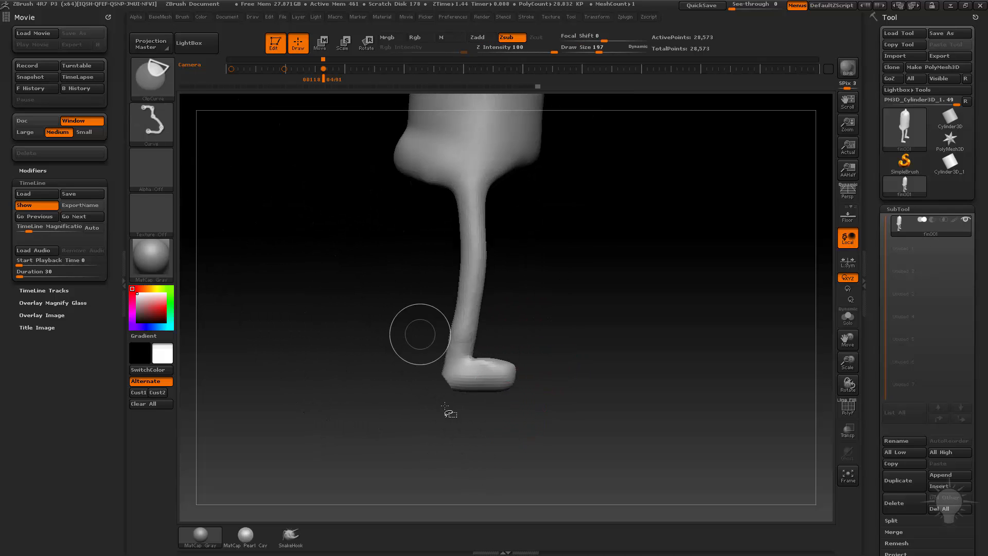
mouse_move(486, 404)
left_mouse_down("ctrl+shift")
mouse_move(415, 379)
mouse_move(439, 346)
left_mouse_up("ctrl+shift")
mouse_move(642, 324)
left_mouse_down()
mouse_move(579, 353)
mouse_move(503, 361)
left_mouse_up()
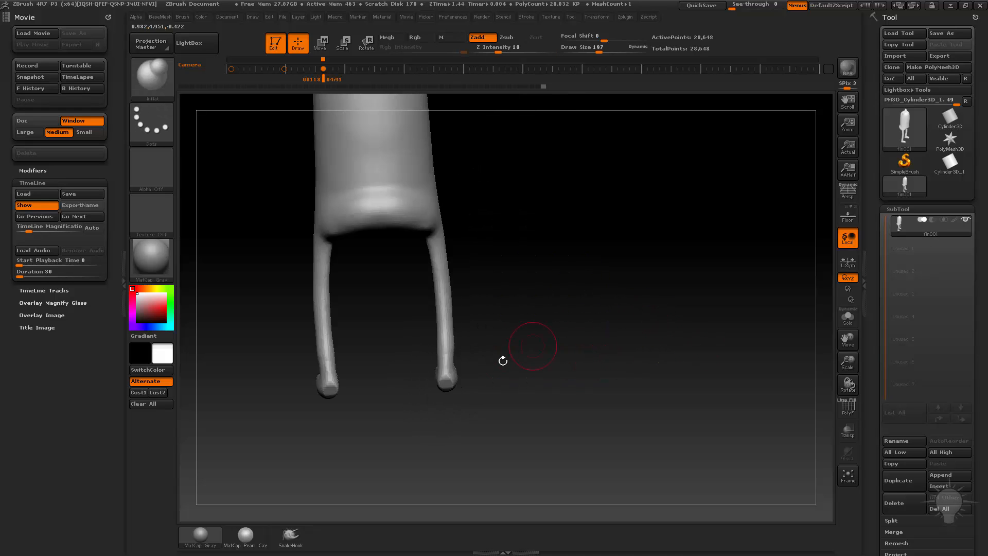
Switch to the Standard brush and mask everything except the lower legs and feet
key("b")
key("s")
key("t")
mouse_move(588, 260)
left_mouse_down()
mouse_move(623, 381)
mouse_move(560, 307)
mouse_move(566, 406)
mouse_move(592, 375)
mouse_move(453, 316)
left_mouse_up()
left_click(650, 333, "ctrl")
left_click_drag(569, 335, 451, 440)
left_click(633, 417, "ctrl")
left_click_drag(647, 301, 412, 431, "ctrl")
mouse_move(587, 346)
left_mouse_down()
mouse_move(624, 341)
mouse_move(602, 287)
mouse_move(616, 281)
mouse_move(605, 255)
left_mouse_up()
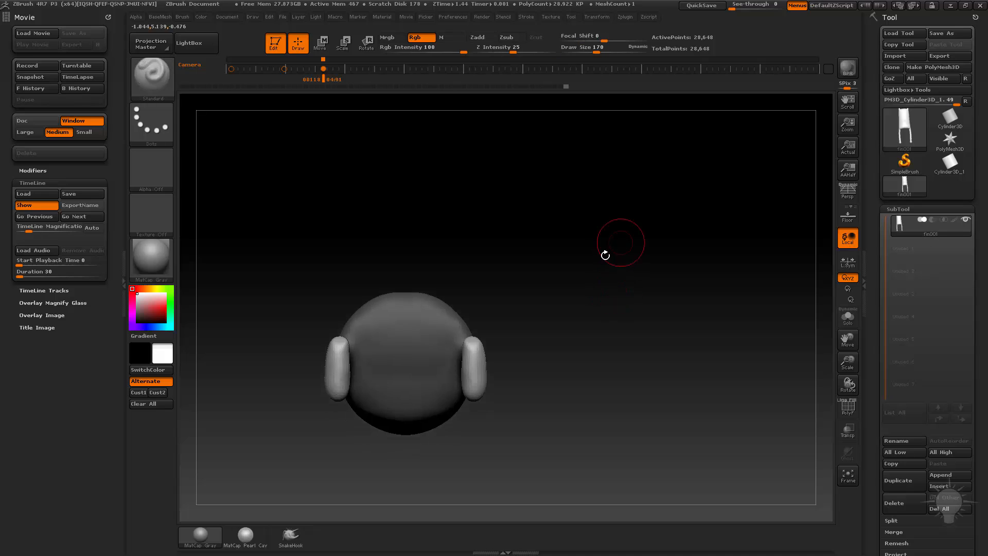
Rotate the unmasked lower legs and feet with Transpose Rotate to straighten the shins, and clear the mask
key("r")
mouse_move(477, 342)
left_mouse_down()
mouse_move(578, 341)
mouse_move(572, 323)
mouse_move(650, 269)
mouse_move(525, 345)
mouse_move(614, 359)
left_mouse_up()
left_click_drag(341, 399, 430, 399)
left_click_drag(613, 315, 628, 331, "alt")
left_click_drag(335, 397, 419, 397)
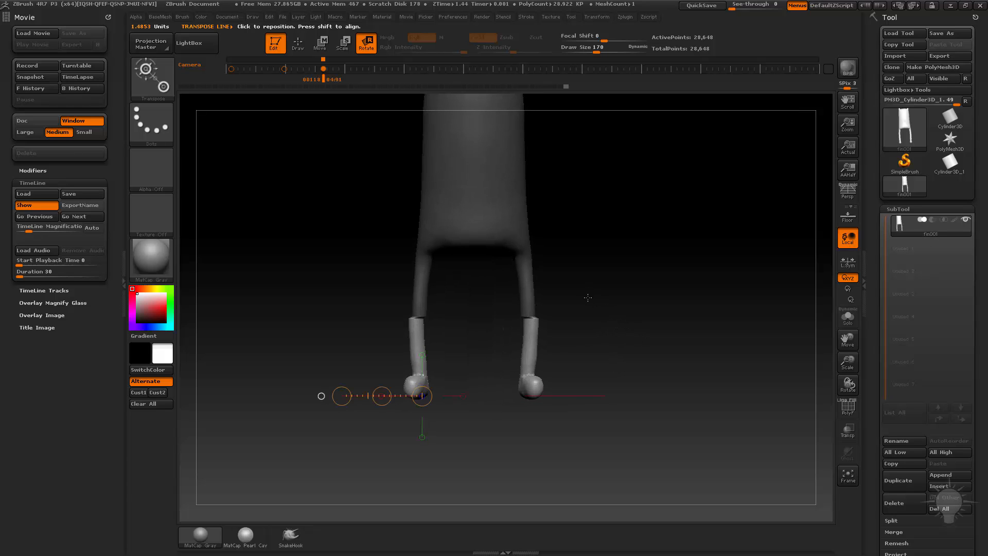
left_click_drag(525, 395, 606, 396)
left_click_drag(535, 381, 536, 476)
left_click_drag(535, 383, 535, 479)
left_click_drag(602, 423, 674, 314)
left_click_drag(655, 356, 557, 322)
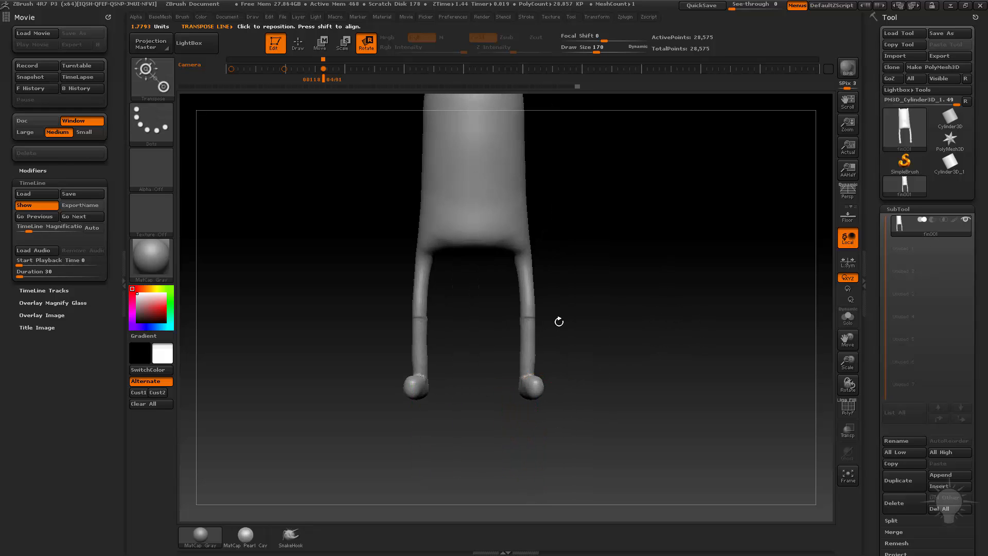
Smooth the seams at the knees on both legs
key("q")
left_click_drag(612, 237, 561, 325, "shift")
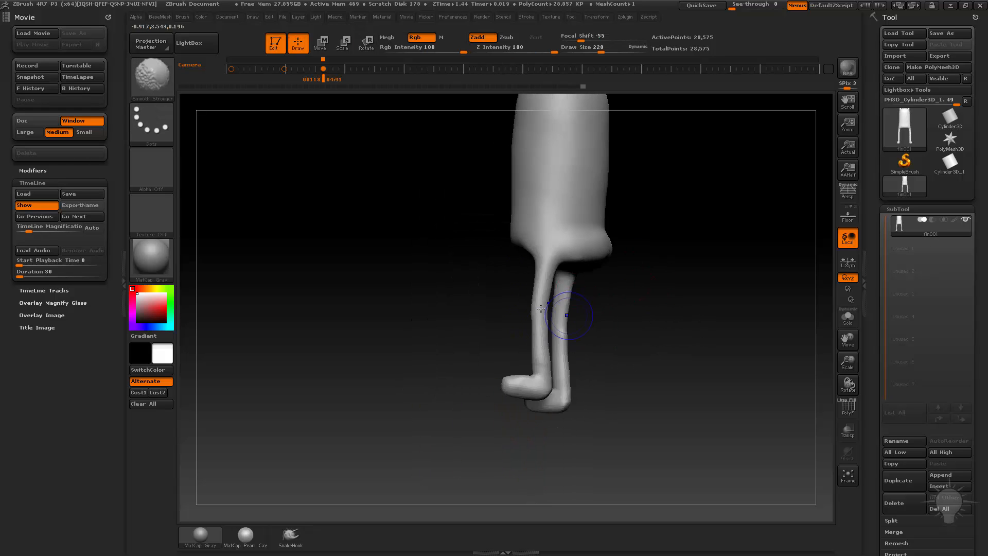
mouse_move(628, 357)
left_mouse_down()
mouse_move(664, 315)
mouse_move(655, 293)
left_mouse_up()
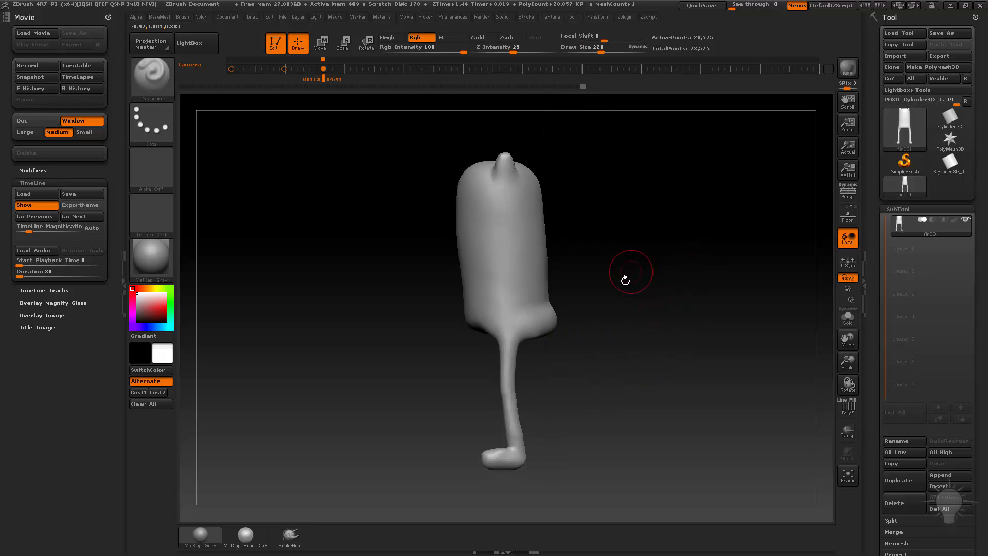
Reduce the brush draw size to 93 and review the whole figure from the front
key("s")
mouse_move(507, 392)
left_mouse_down()
mouse_move(616, 357)
mouse_move(608, 366)
mouse_move(589, 333)
mouse_move(580, 340)
left_mouse_up()
key("s")
key("s")
left_click_drag(588, 322, 591, 335, "alt")
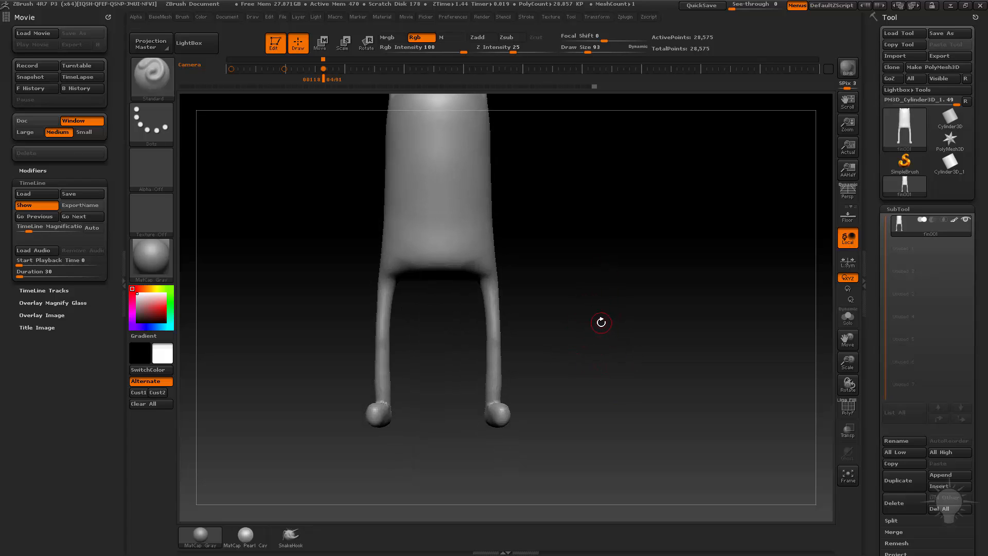
left_click_drag(536, 369, 543, 419, "alt")
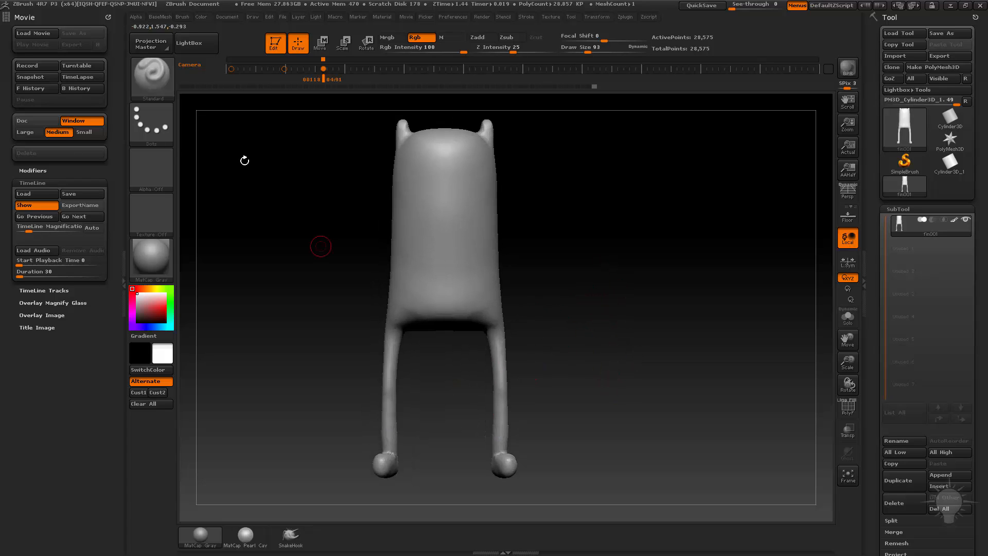
Leave edit mode, clear the canvas and switch to the SimpleBrush tool
left_click(276, 54)
key("ctrl+n")
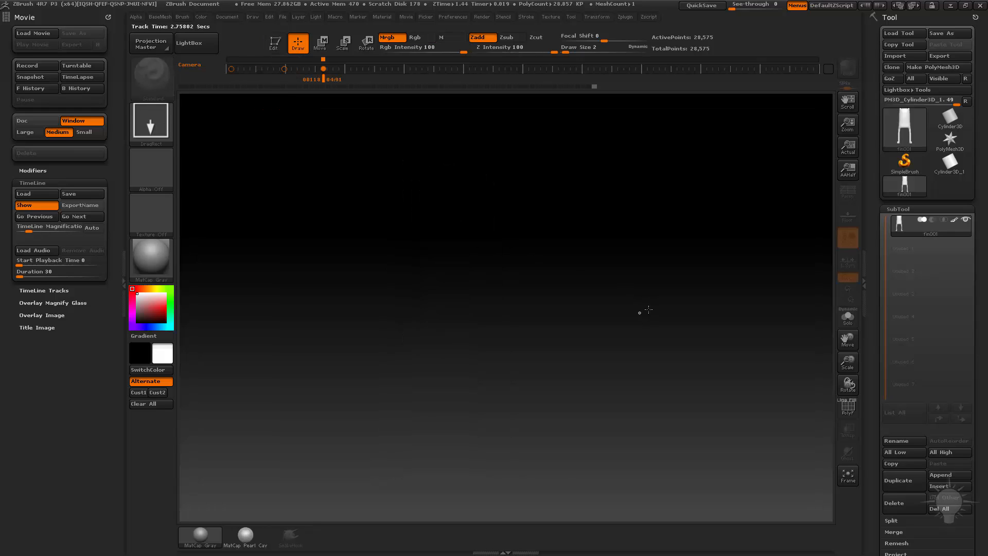
left_click(910, 165)
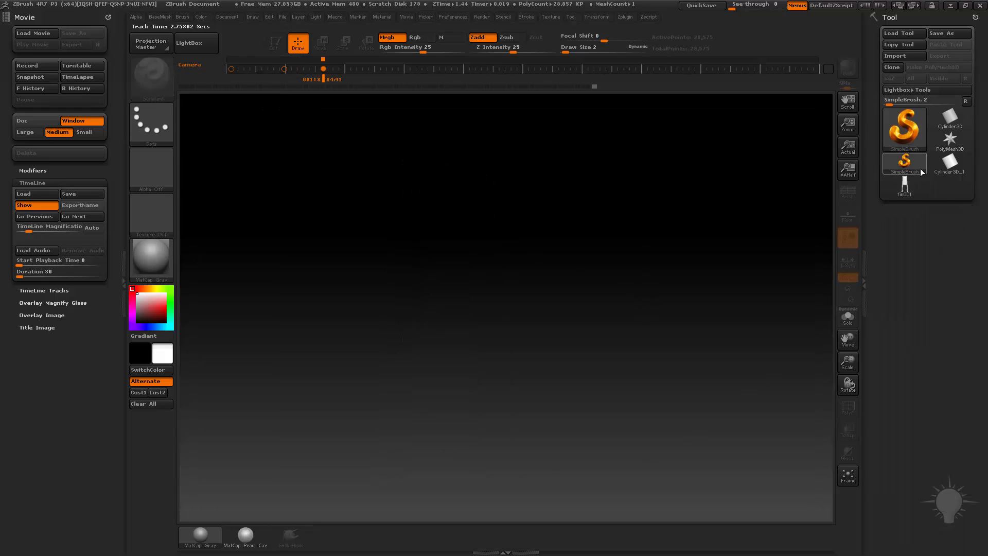
Draw a Ring3D primitive on the canvas, make it editable and turn it to face the view
left_click(902, 123)
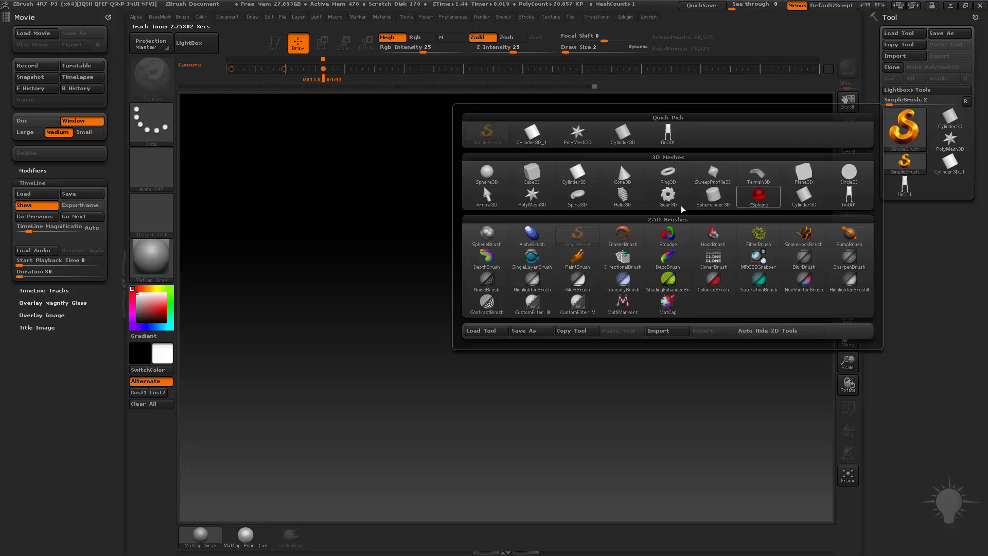
left_click(667, 173)
mouse_move(476, 319)
left_mouse_down()
mouse_move(508, 418)
mouse_move(504, 407)
left_mouse_up()
left_click(274, 50)
left_click_drag(639, 234, 583, 357)
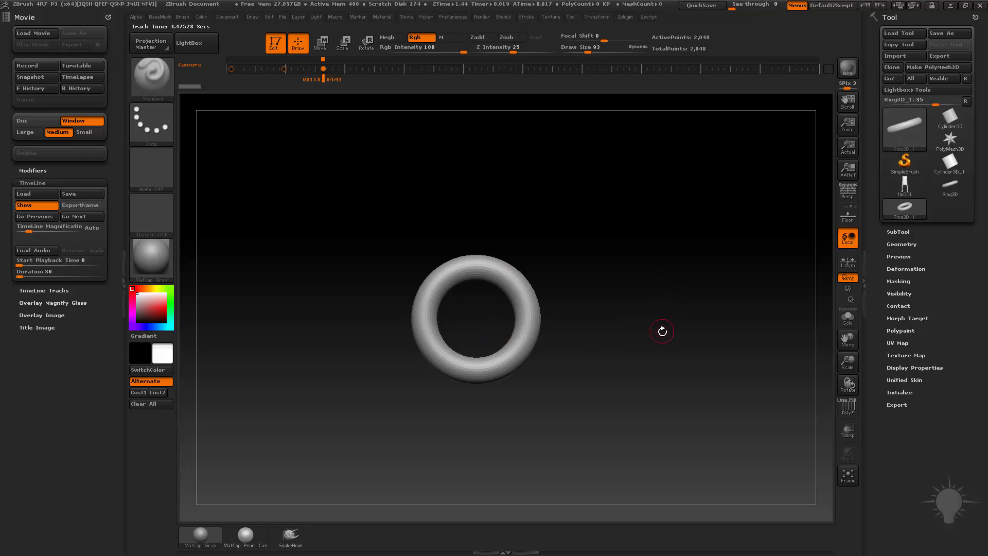
Initialize the ring with SRadius 53, SDivide 21 and LDivide 43, show its polyframe and convert it to a PolyMesh3D
left_click(904, 392)
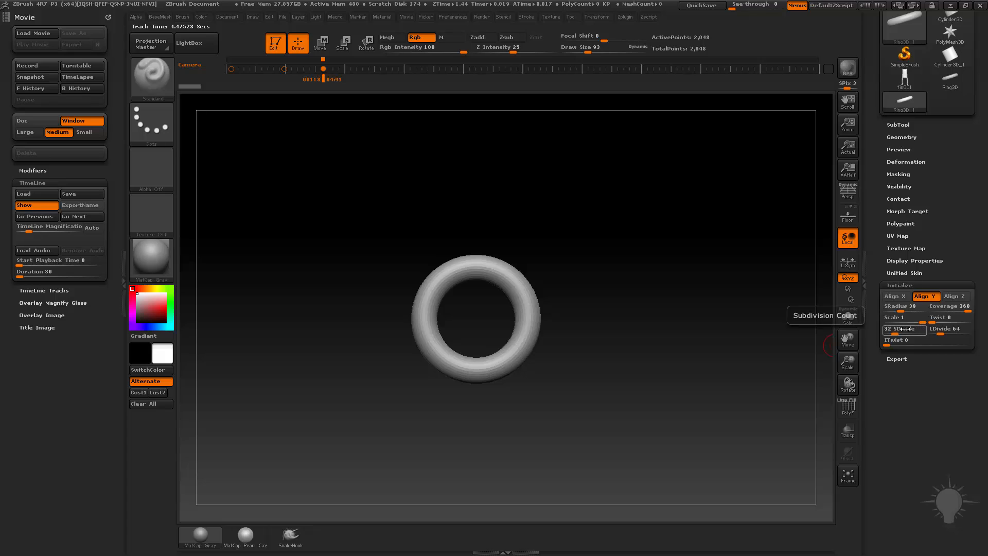
left_click_drag(898, 307, 891, 333)
left_click(848, 406)
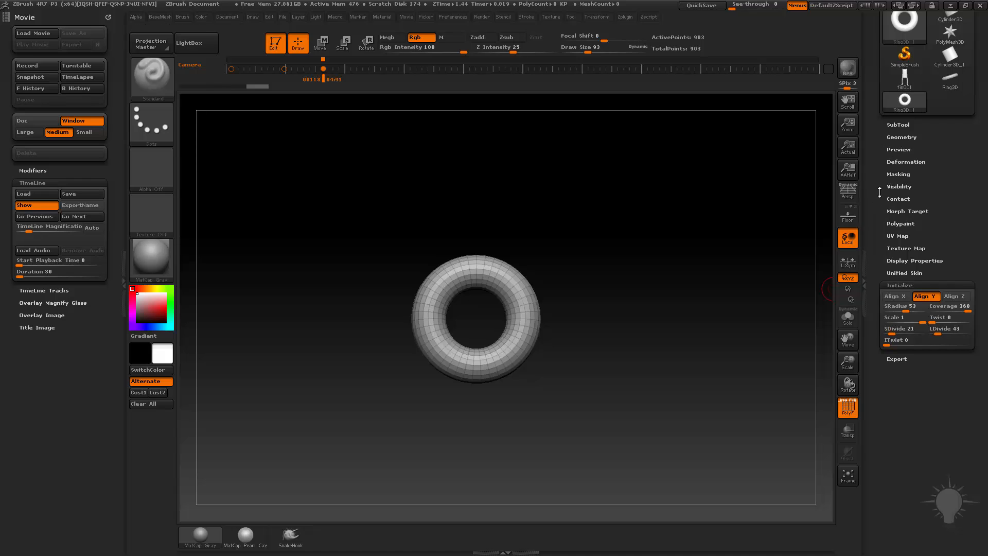
scroll(879, 192, "up", 3)
left_click(932, 66)
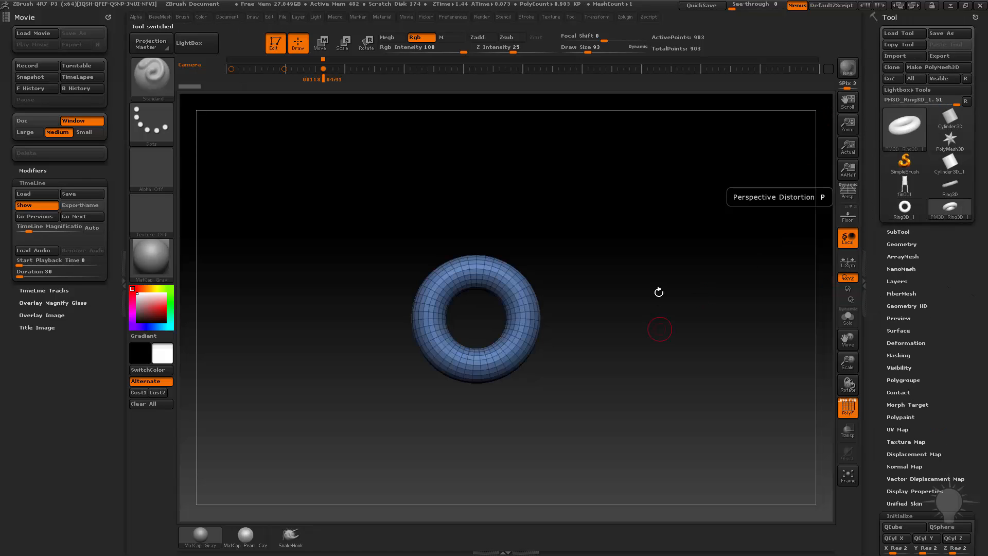
Create a new InsertMesh brush from the front-facing ring
left_click_drag(657, 288, 688, 320)
key("b")
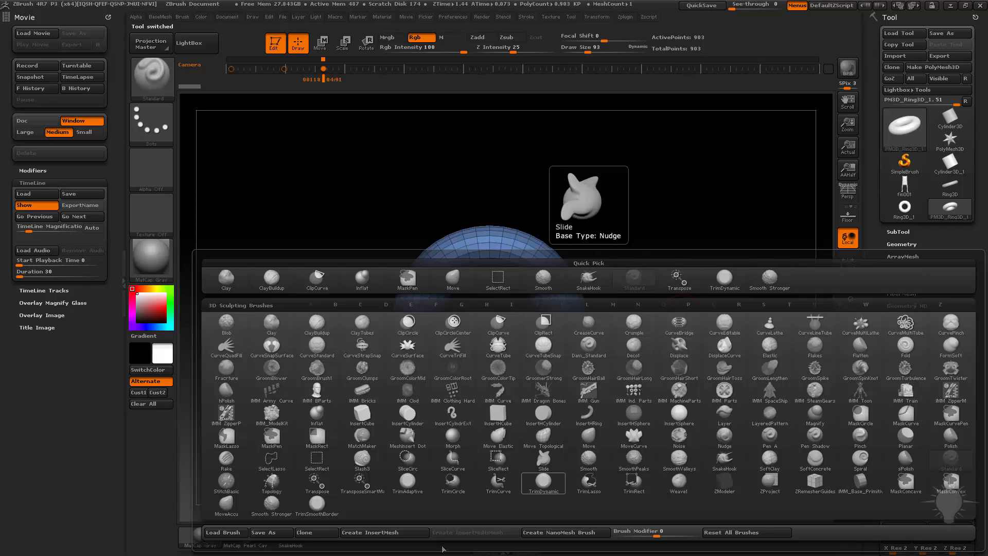
left_click(407, 532)
left_click(433, 183)
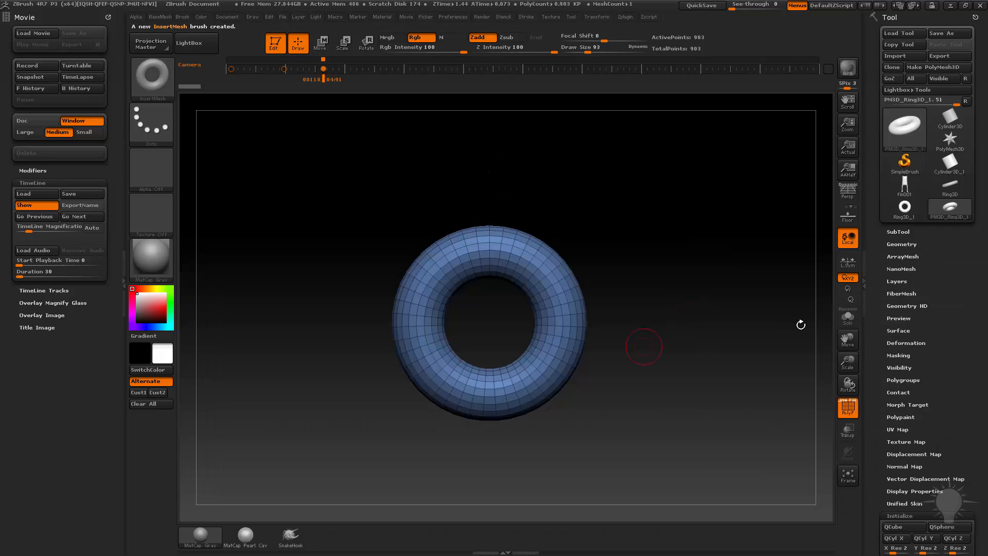
Test the InsertMesh brush by inserting several rings of different sizes around the base ring's surface
key("b")
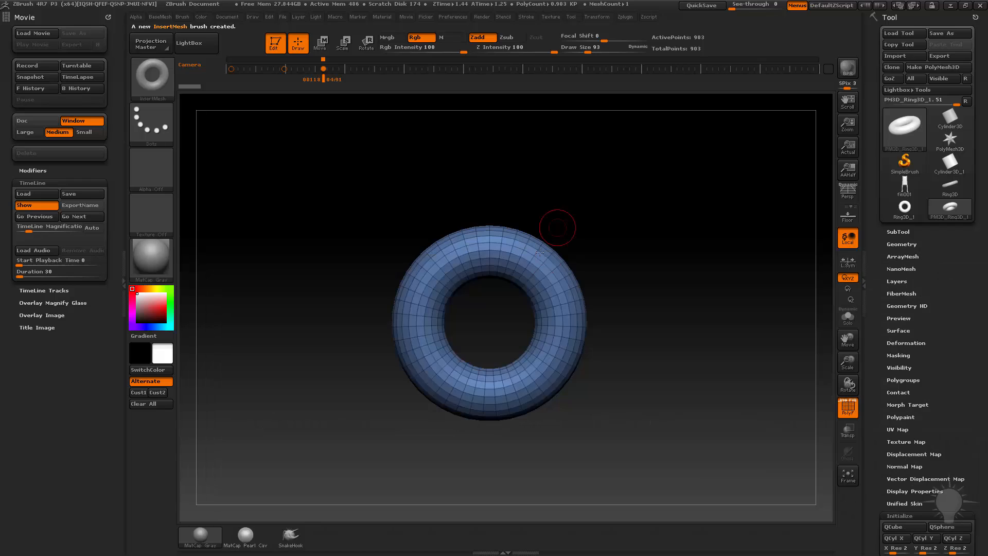
mouse_move(528, 253)
left_mouse_down()
mouse_move(561, 288)
mouse_move(591, 369)
left_mouse_up()
left_click_drag(558, 402, 562, 436)
left_click_drag(465, 389, 435, 419)
left_click_drag(415, 355, 378, 324)
left_click_drag(429, 285, 473, 266)
mouse_move(712, 319)
left_mouse_down()
mouse_move(749, 342)
mouse_move(685, 322)
mouse_move(698, 309)
mouse_move(739, 363)
mouse_move(701, 306)
left_mouse_up()
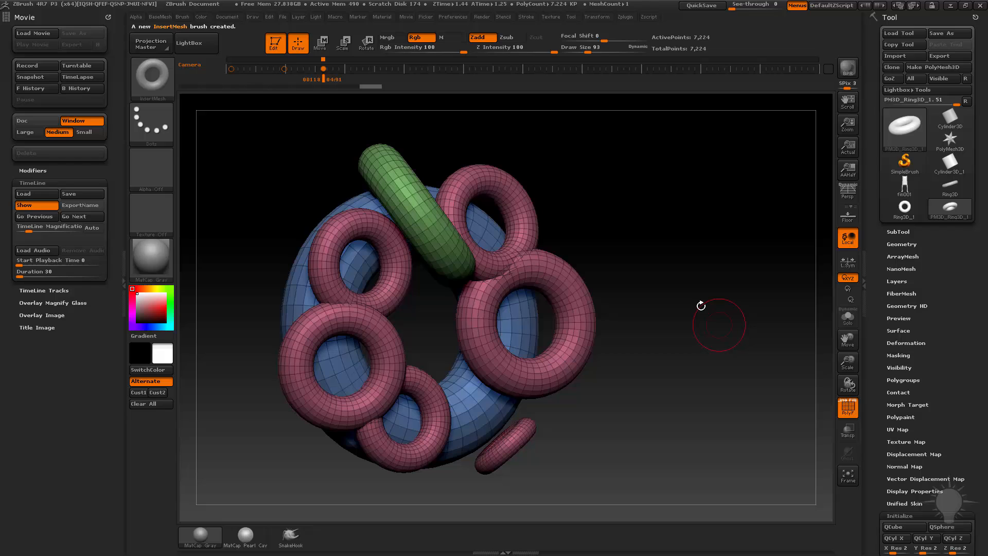
Set the current ring arrangement as the InsertMesh brush's icon
left_click(181, 18)
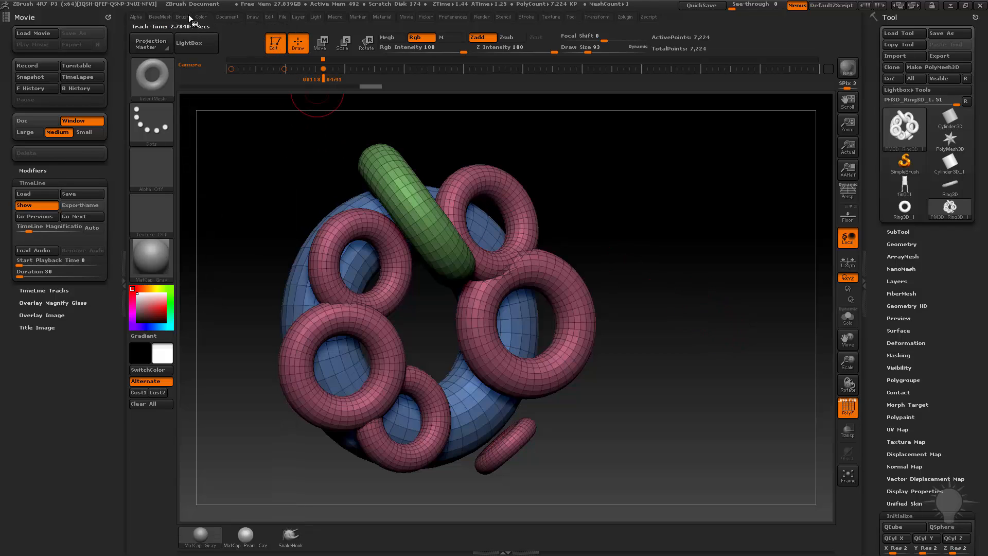
left_click(187, 17)
left_click(254, 48)
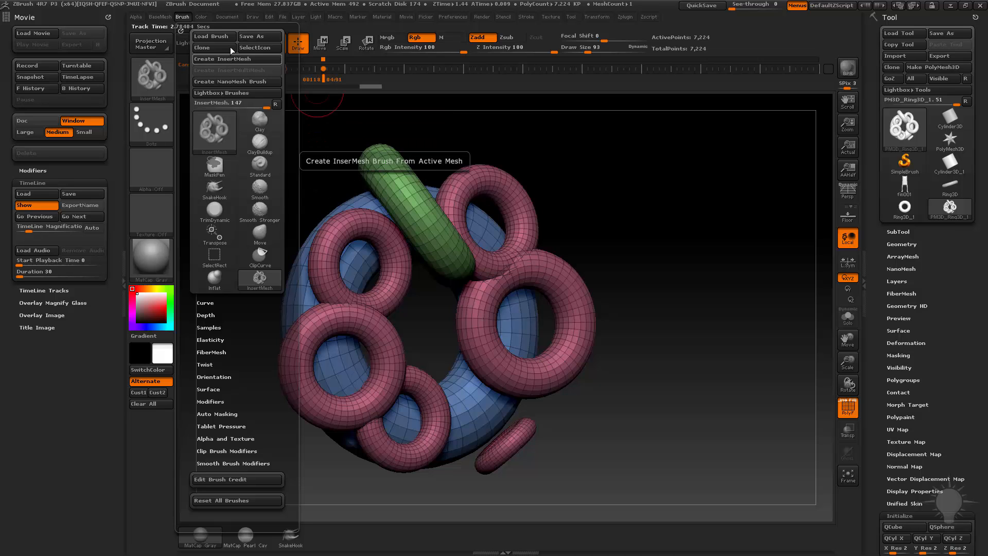
Start saving the InsertMesh brush and look at the ZStartup folder inside the ZBrush 4R7 directory
left_click(262, 36)
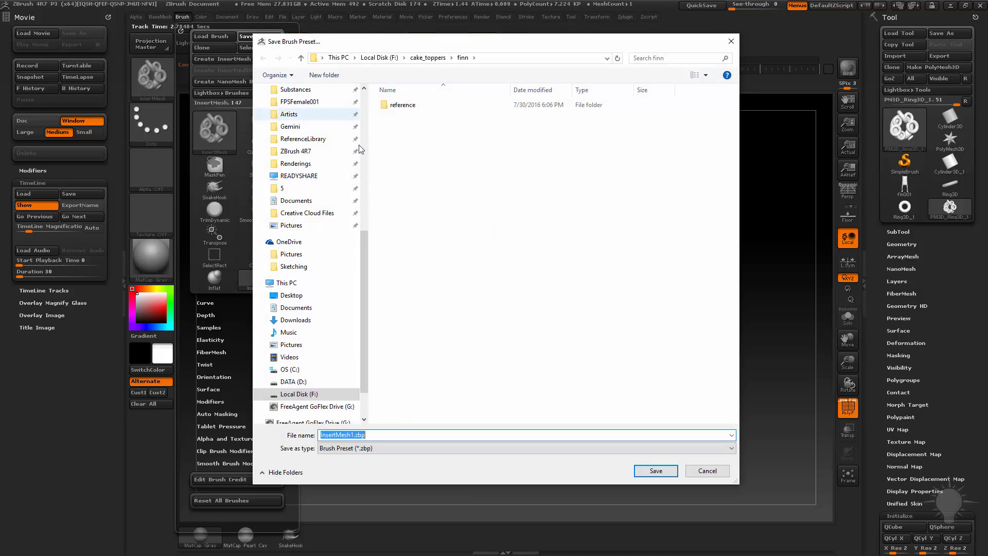
scroll(317, 250, "up", 3)
left_click(296, 262)
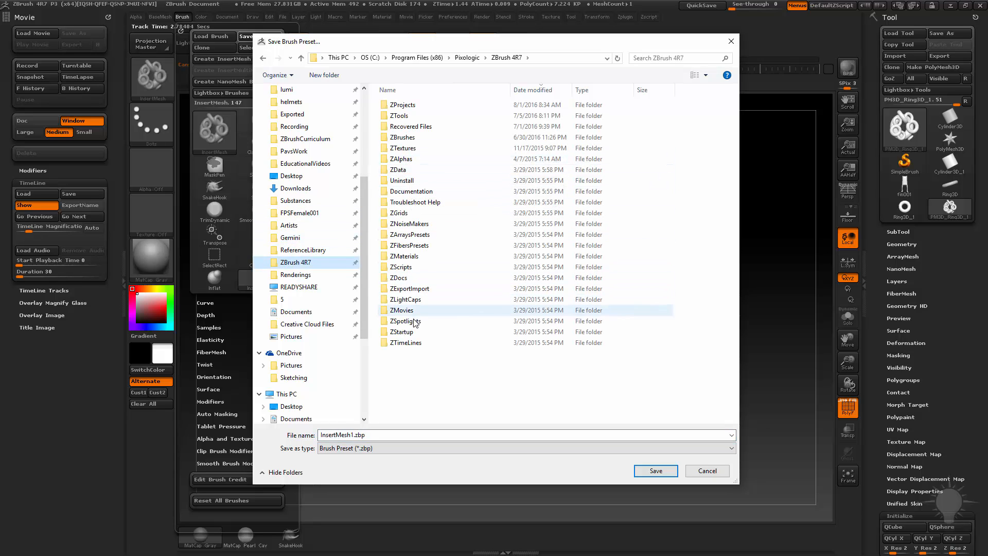
double_click(404, 331)
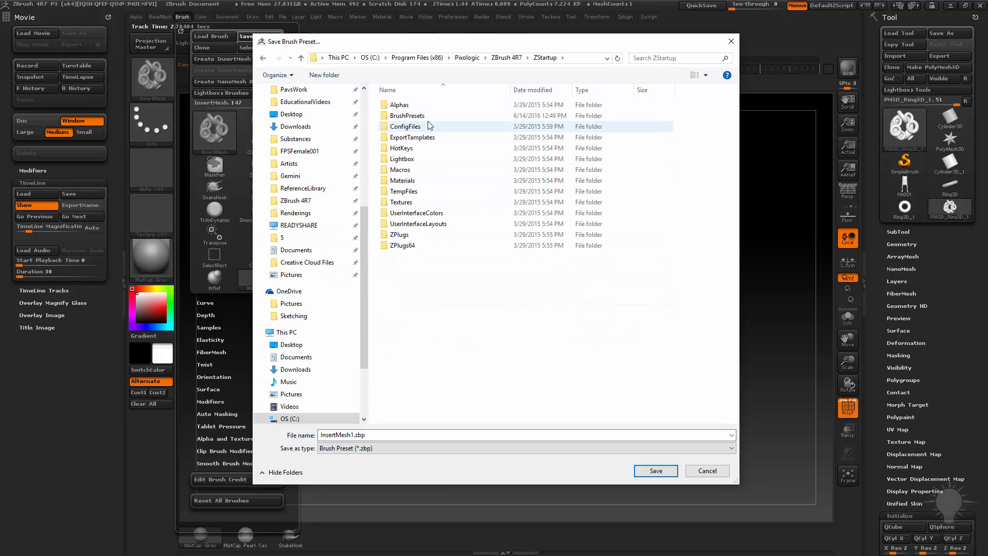
key("BackSpace")
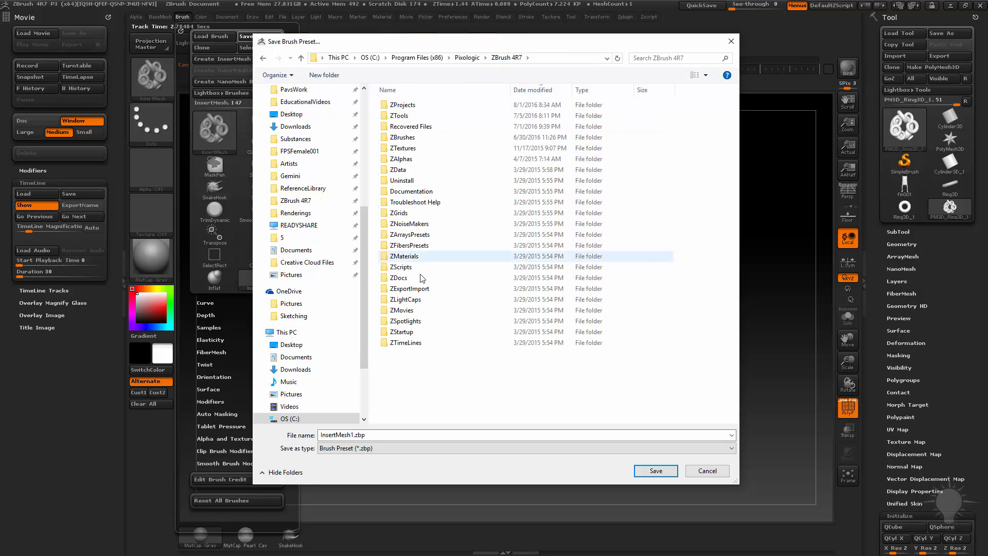
View the ZBrushes folder as a save location, leave the save dialog and show the brush folders in LightBox
left_click(420, 138)
left_click(406, 138)
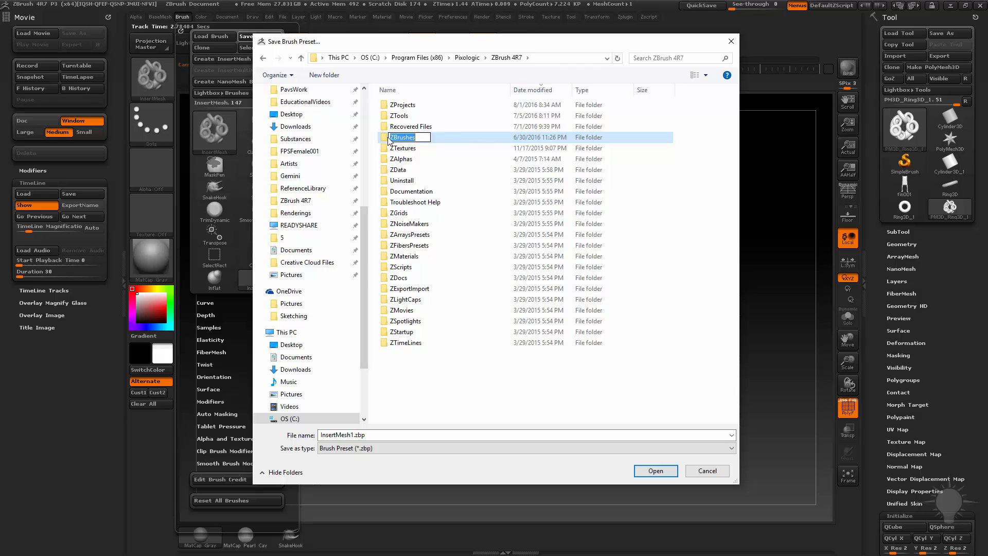
double_click(389, 140)
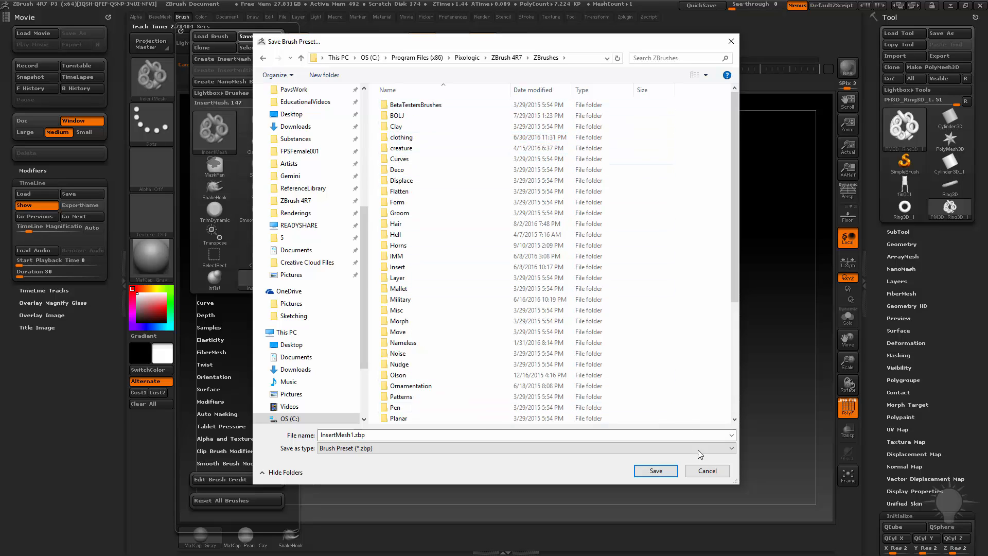
key("comma")
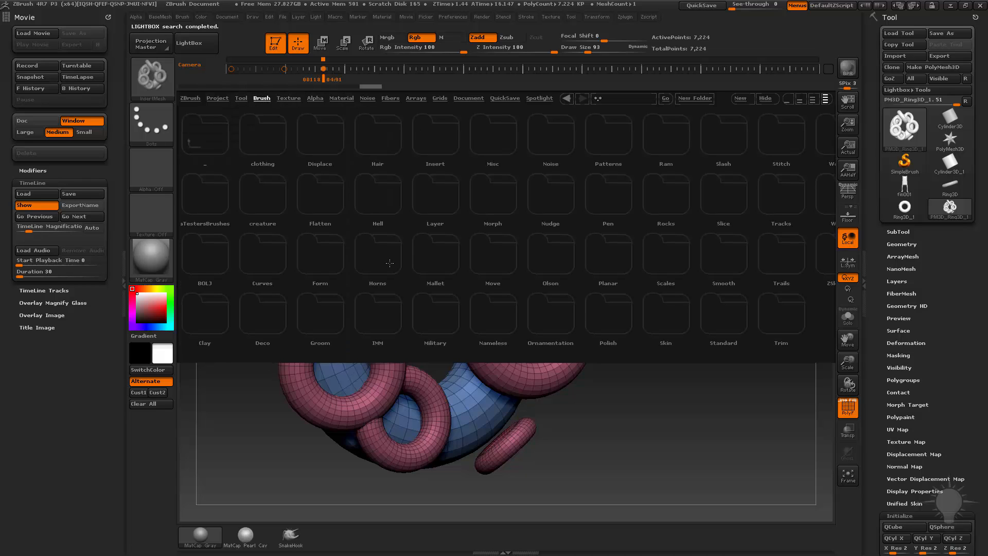
Close LightBox and switch from the ring model back to the fin001 figure
left_click(773, 99)
left_click_drag(765, 324, 827, 294, "alt")
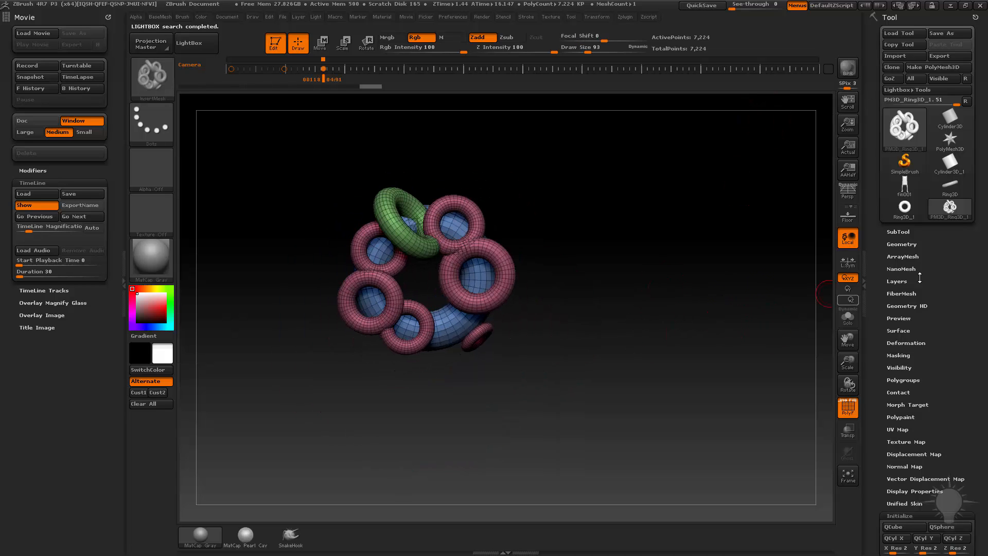
left_click(903, 185)
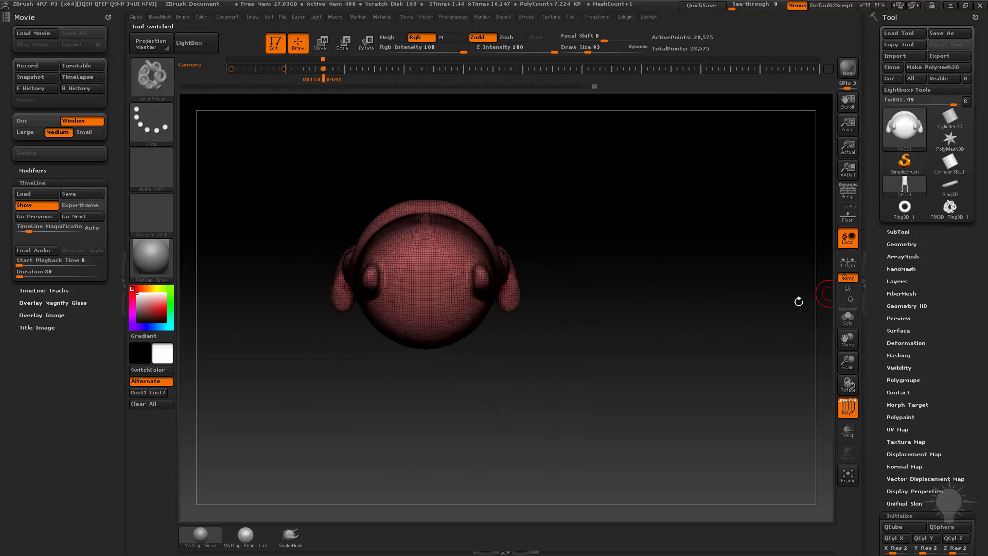
Turn off the polyframe and insert a ring on the sole of each foot
left_click(847, 407)
left_click_drag(638, 211, 748, 319)
left_click_drag(324, 281, 334, 304)
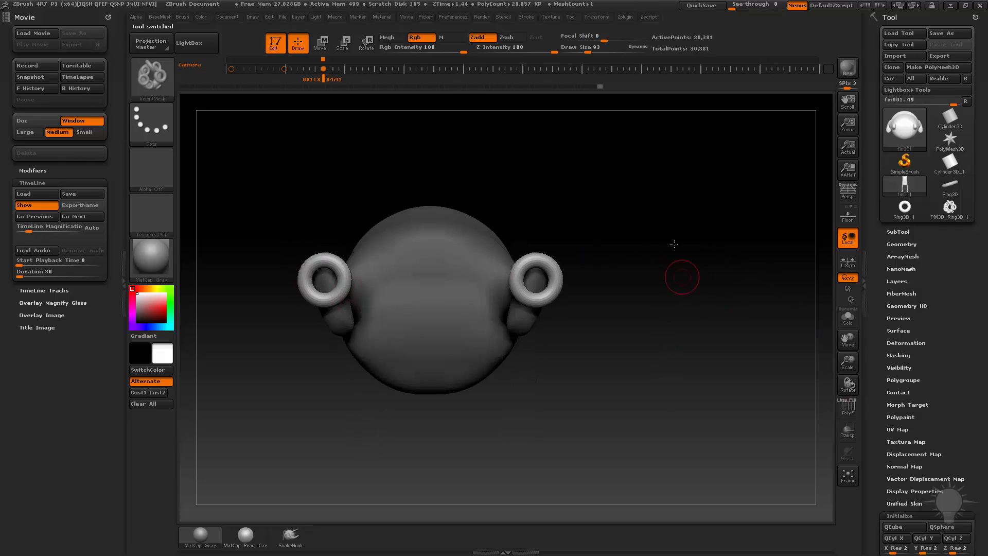
Move the inserted rings from below the feet up around the ankles
left_click_drag(672, 242, 723, 311)
left_click_drag(723, 311, 604, 296)
key("w")
left_click_drag(397, 377, 461, 443)
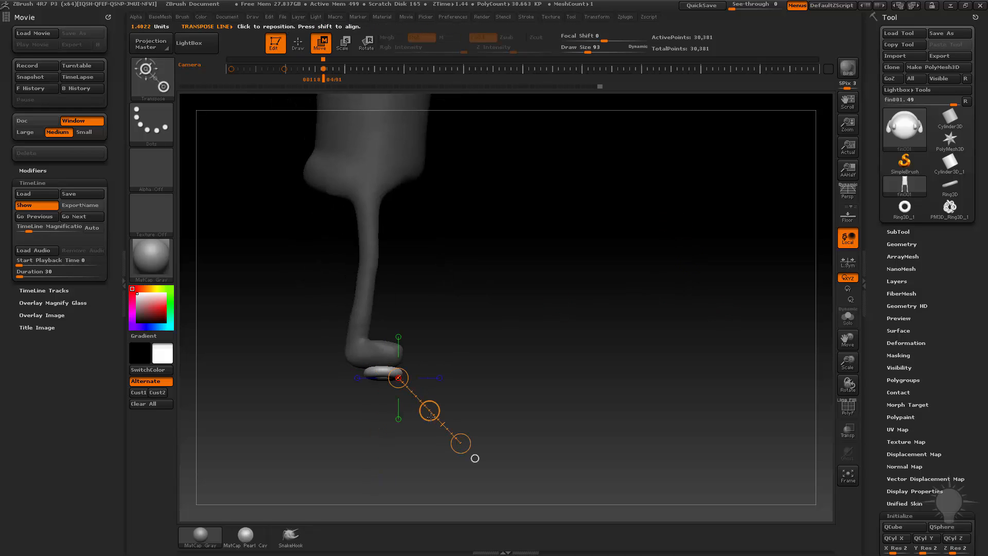
mouse_move(430, 410)
left_mouse_down()
mouse_move(395, 368)
mouse_move(406, 359)
left_mouse_up()
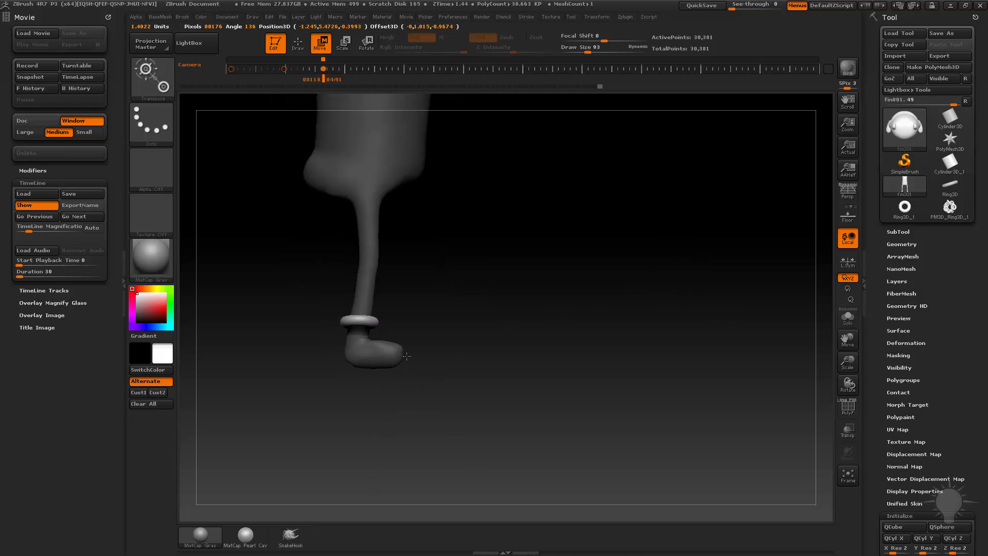
Align each ring with its leg in front view and rotate the rings to lie horizontally
left_click_drag(535, 337, 483, 328, "shift")
left_click_drag(395, 278, 430, 208, "alt")
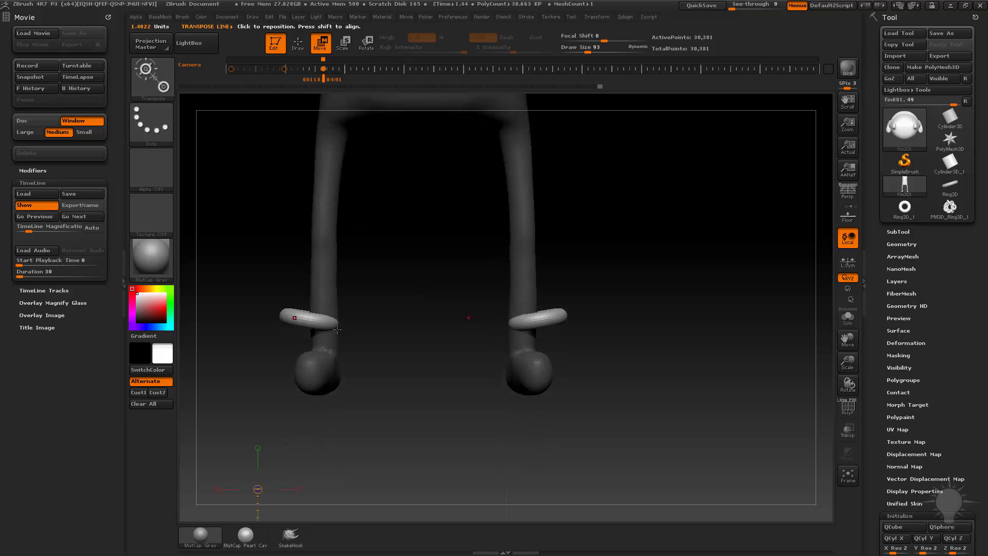
mouse_move(337, 329)
left_mouse_down()
mouse_move(414, 345)
mouse_move(370, 330)
mouse_move(410, 333)
mouse_move(413, 315)
mouse_move(413, 326)
left_mouse_up()
key("r")
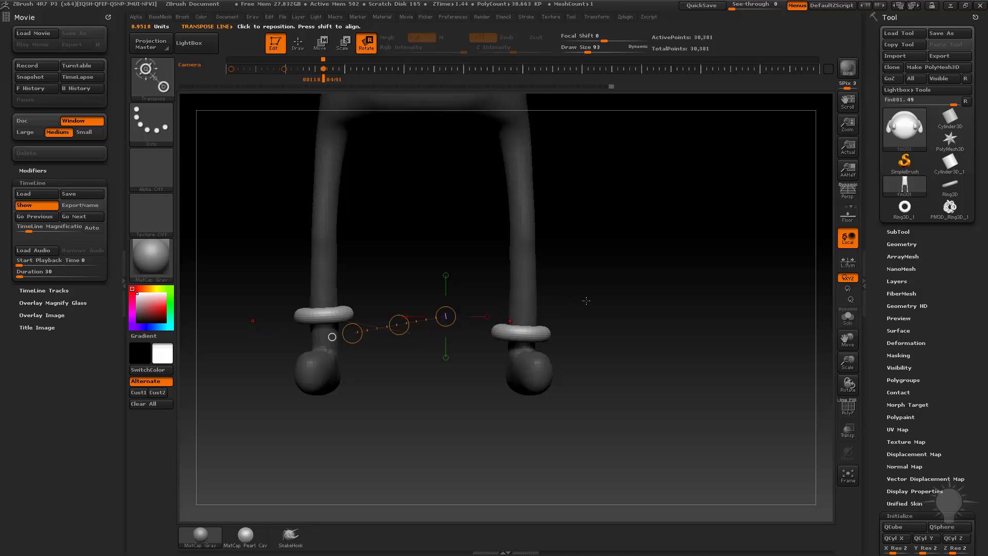
Split the ankle rings from the body into a separate subtool and open the Split options
mouse_move(658, 284)
left_mouse_down("alt")
mouse_move(663, 311)
mouse_move(582, 320)
mouse_move(649, 300)
left_mouse_up("alt")
key("q")
key("ctrl+b")
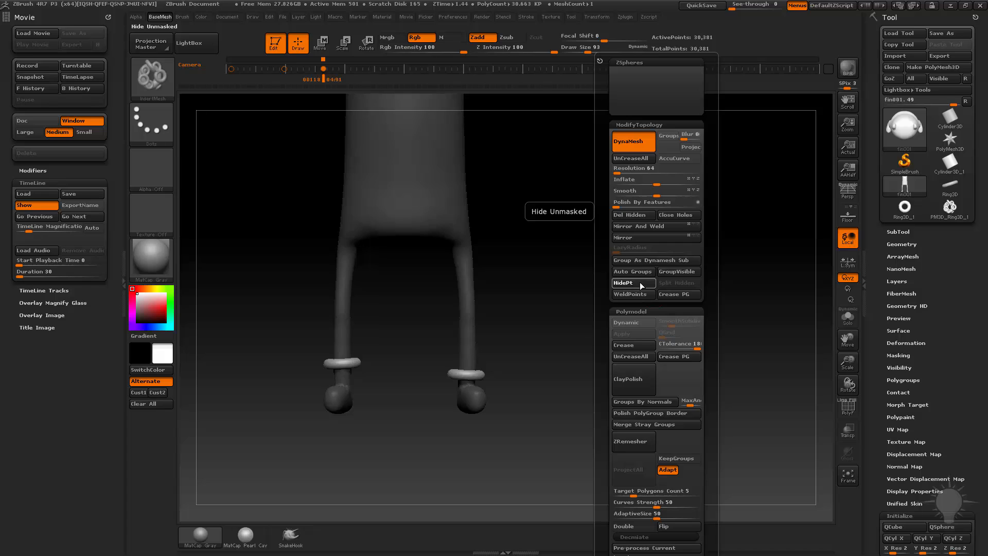
left_click(634, 282)
left_click(900, 232)
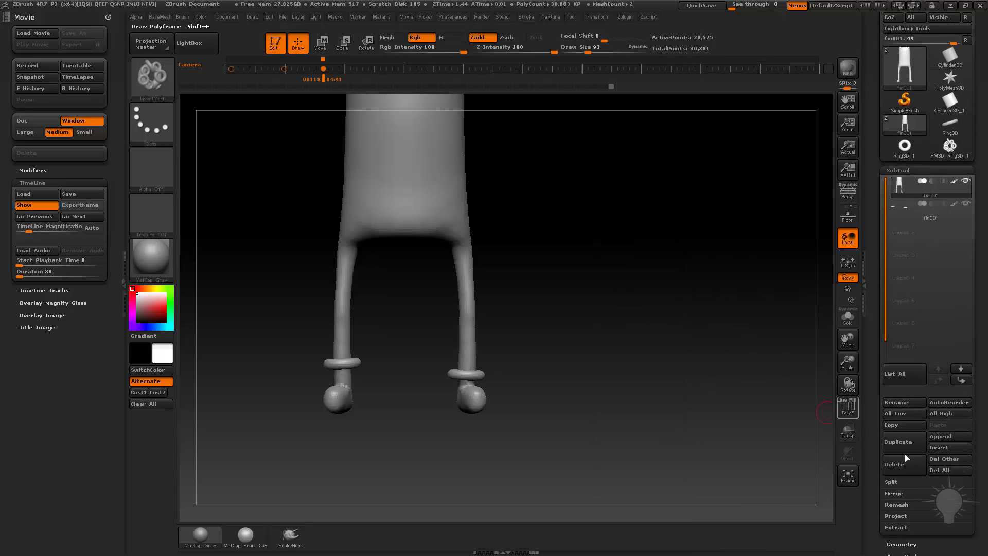
left_click(890, 484)
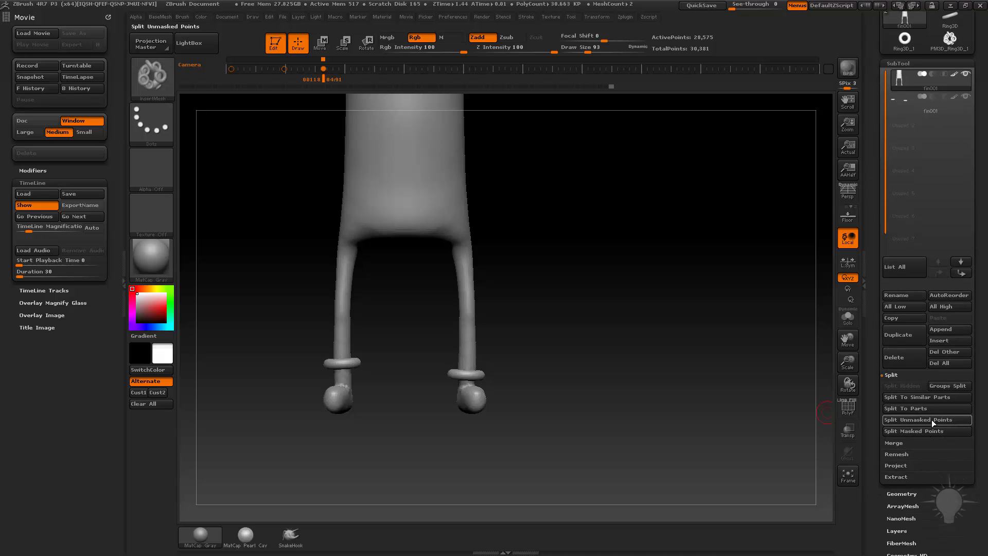
Try to mirror and weld the ankle rings subtool so both sides match
left_click(927, 110)
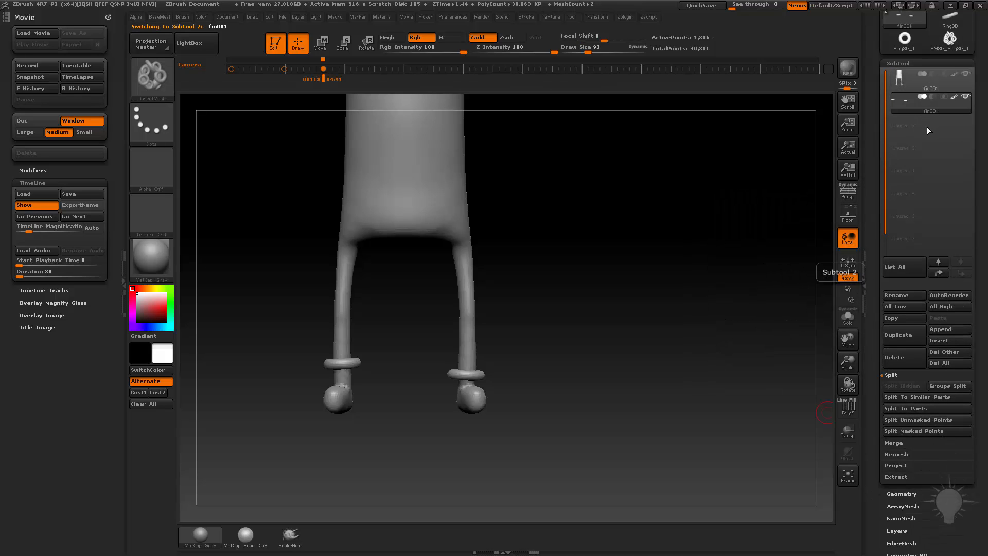
scroll(897, 299, "down", 5)
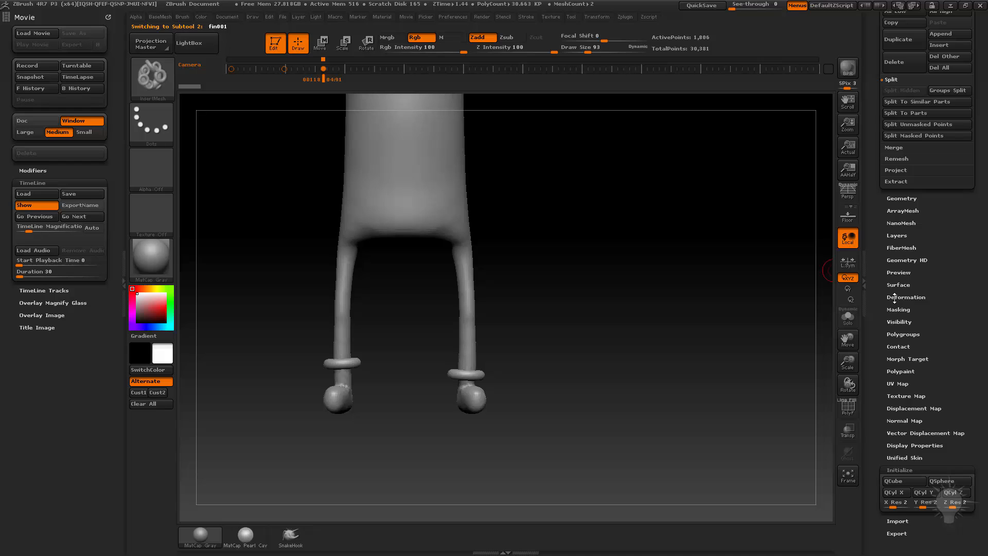
left_click(894, 297)
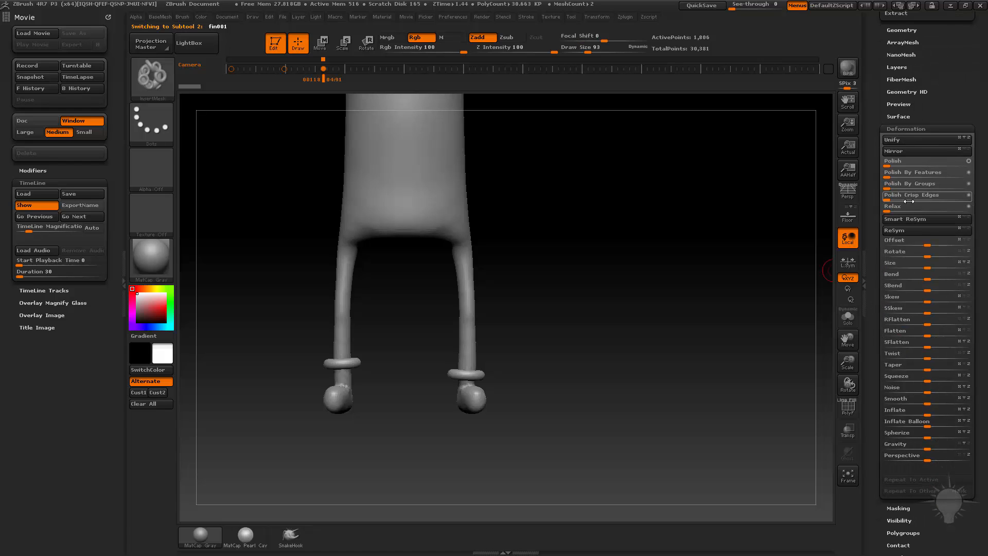
scroll(875, 162, "up", 5)
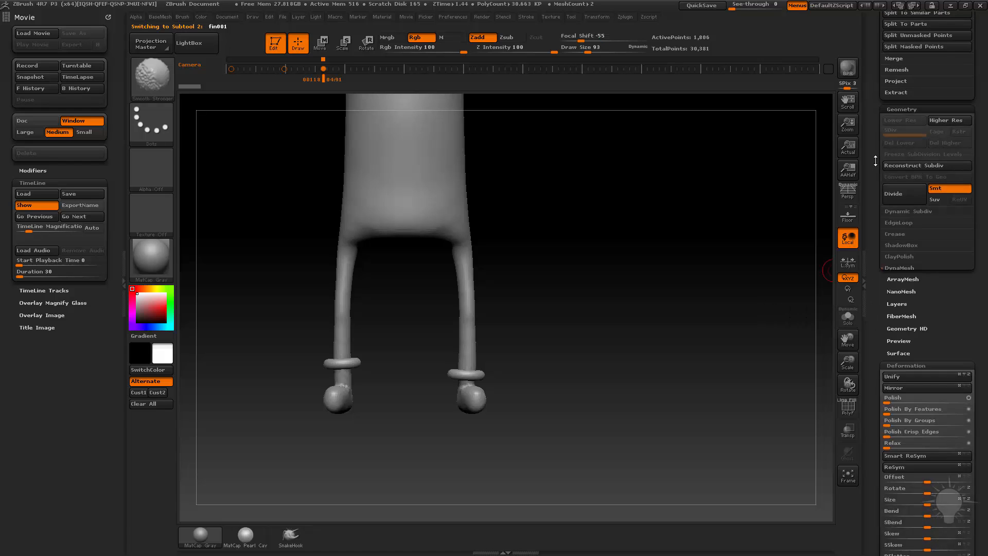
left_click(899, 268)
left_click(894, 274)
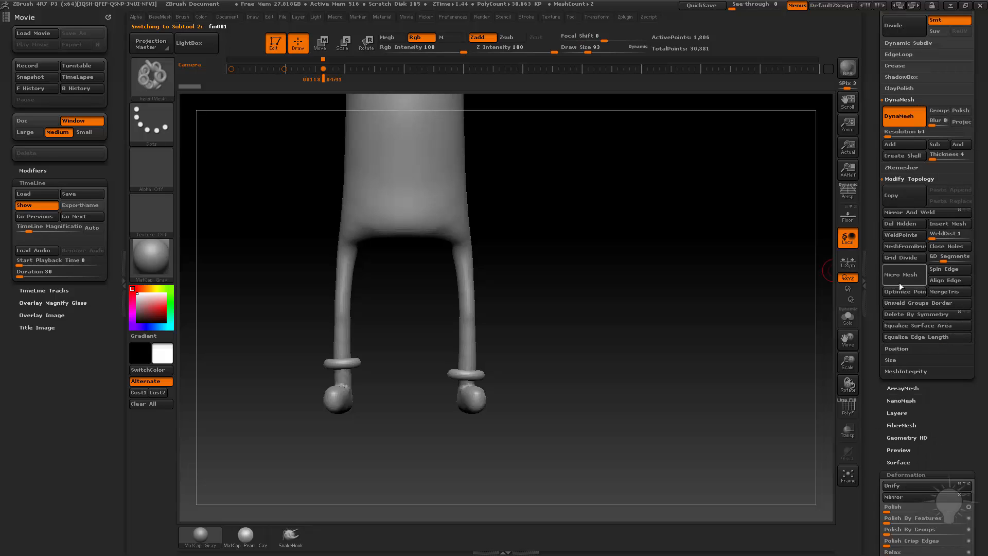
left_click(912, 212)
right_click_drag(710, 348, 739, 332, "ctrl")
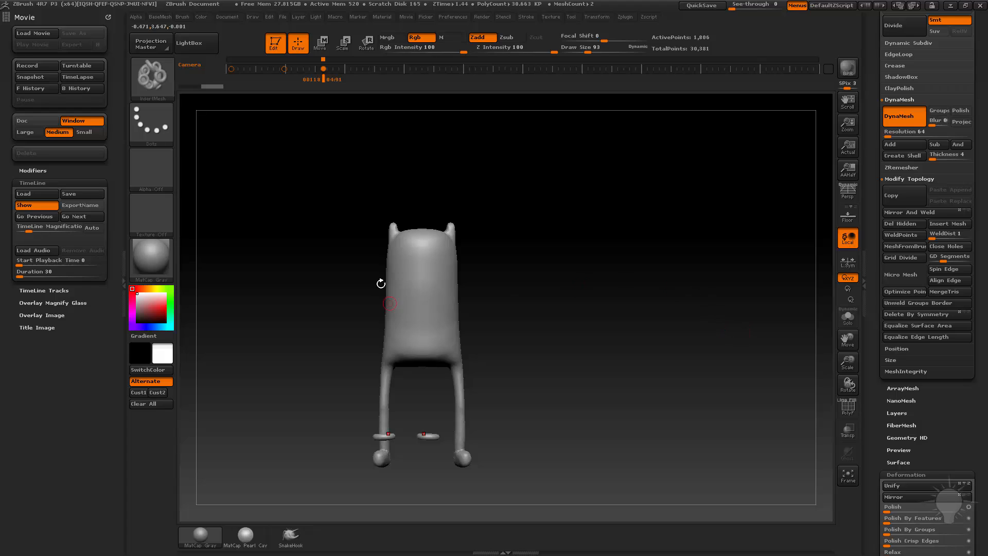
right_click_drag(567, 283, 624, 334, "alt")
Select the body with local symmetry and the floor grid on, and examine the figure's placement above the floor
left_click(447, 292, "alt")
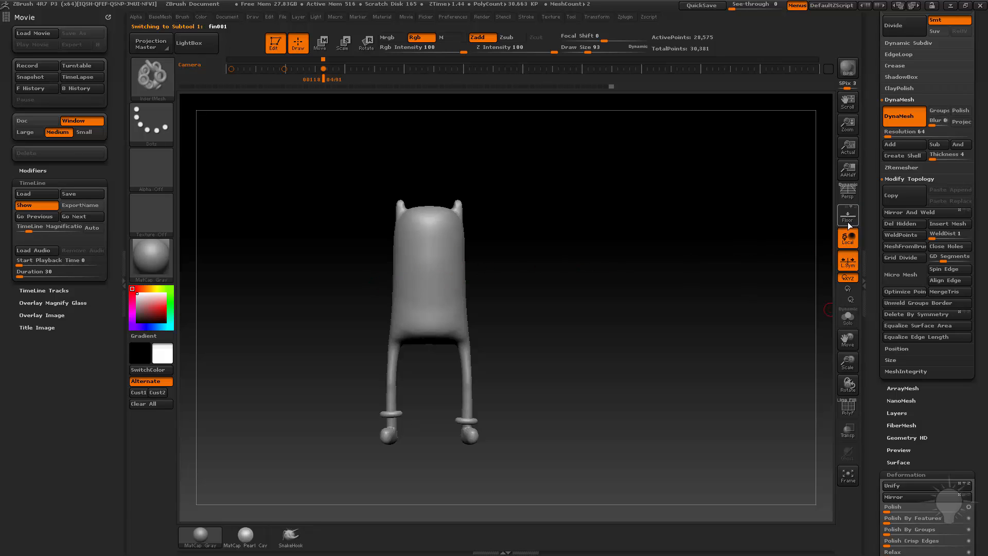
right_click_drag(646, 294, 438, 419)
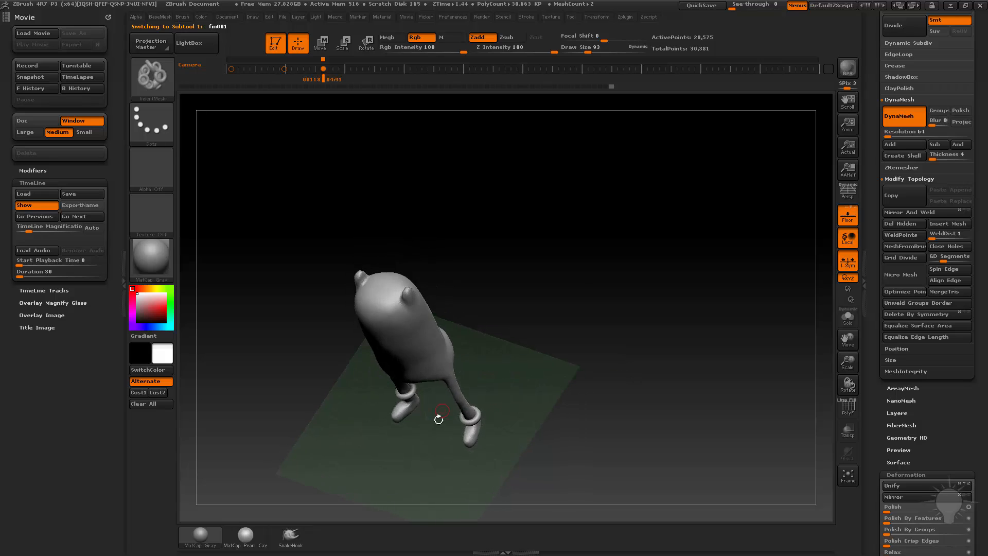
right_click_drag(634, 335, 656, 342, "shift")
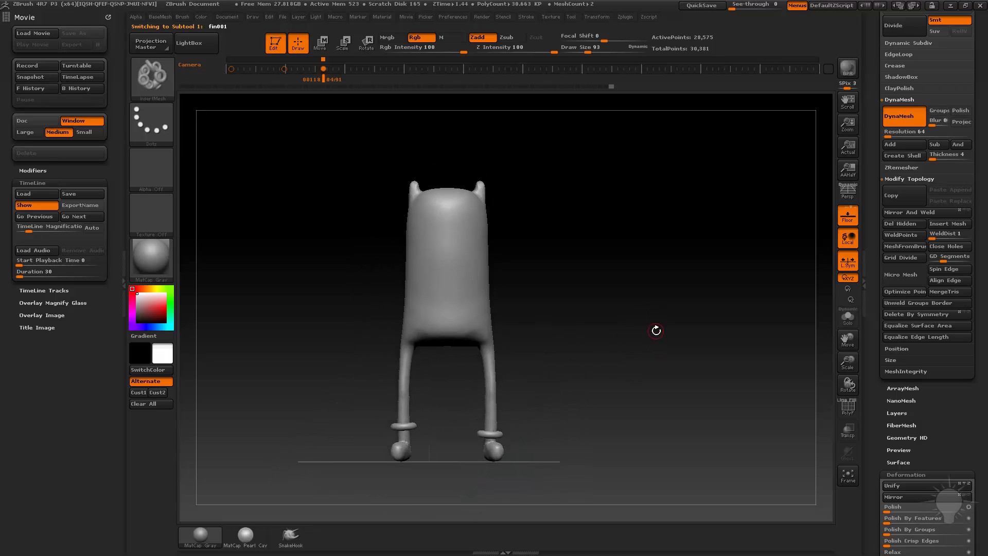
Delete the ankle rings subtool
scroll(921, 216, "up", 15)
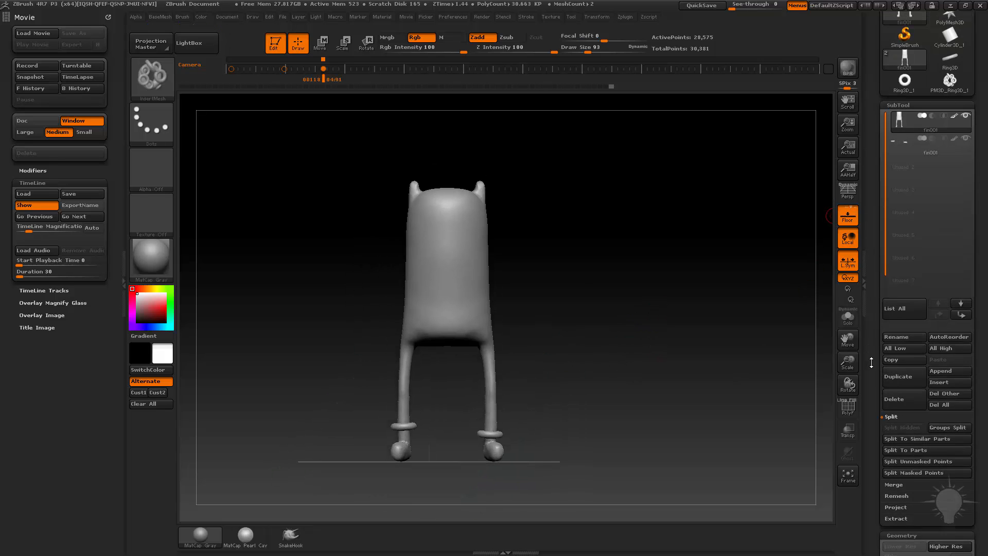
left_click(932, 199)
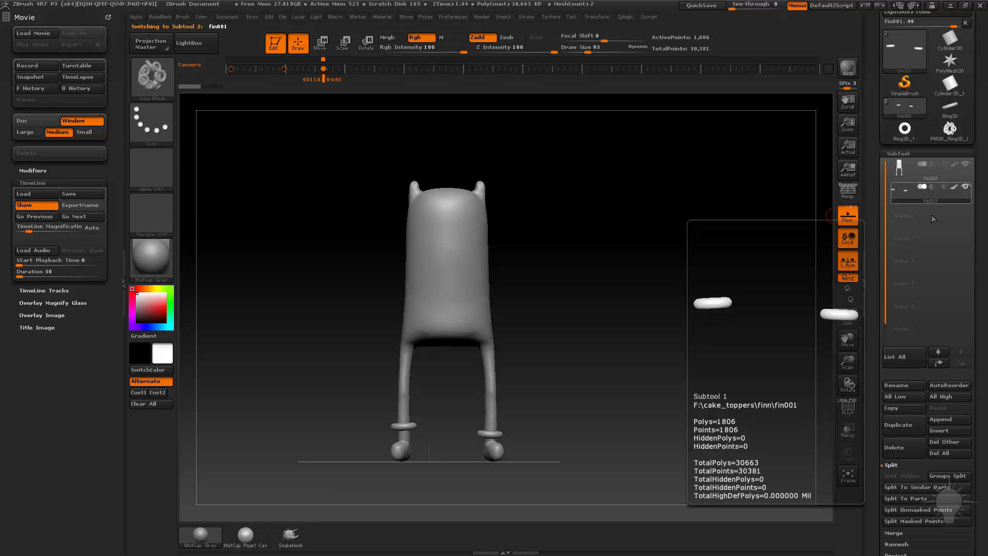
left_click(900, 447)
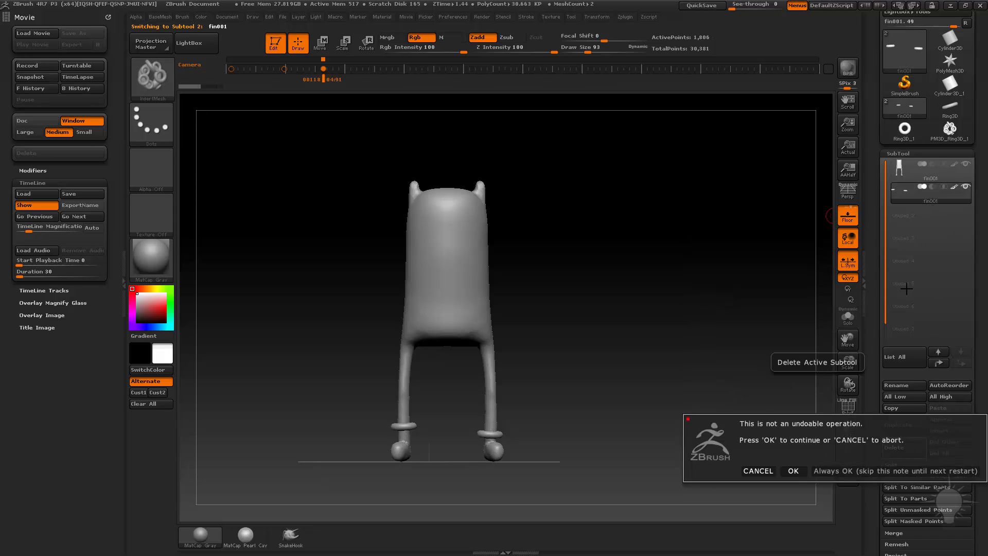
left_click(821, 471)
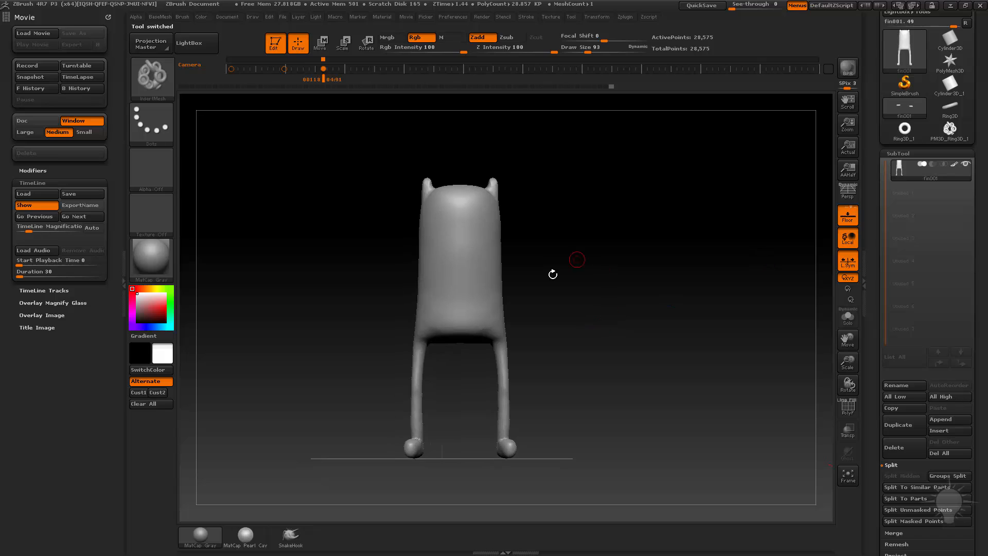
Show the vertical front grid plane and move the body sideways to centre it on the grid
key("w")
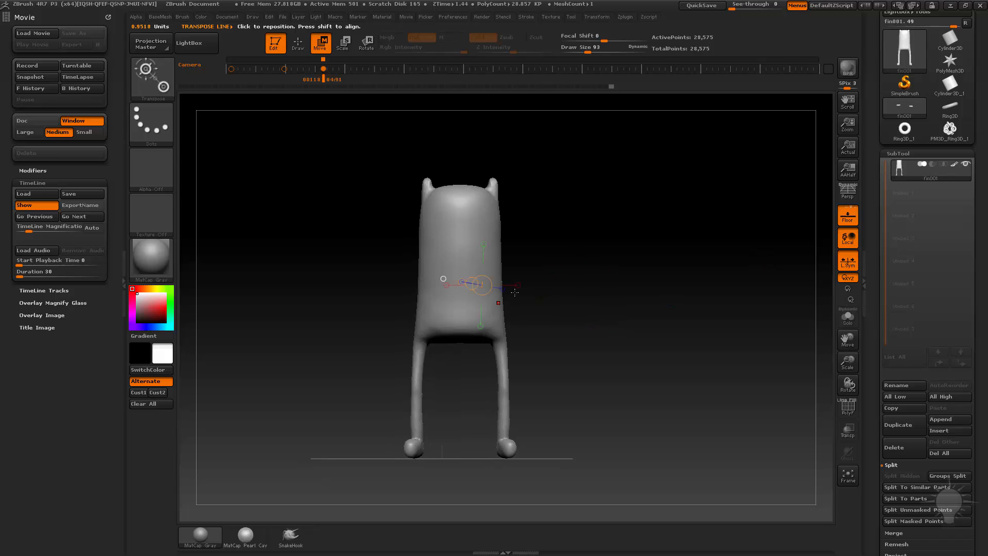
left_click(849, 211)
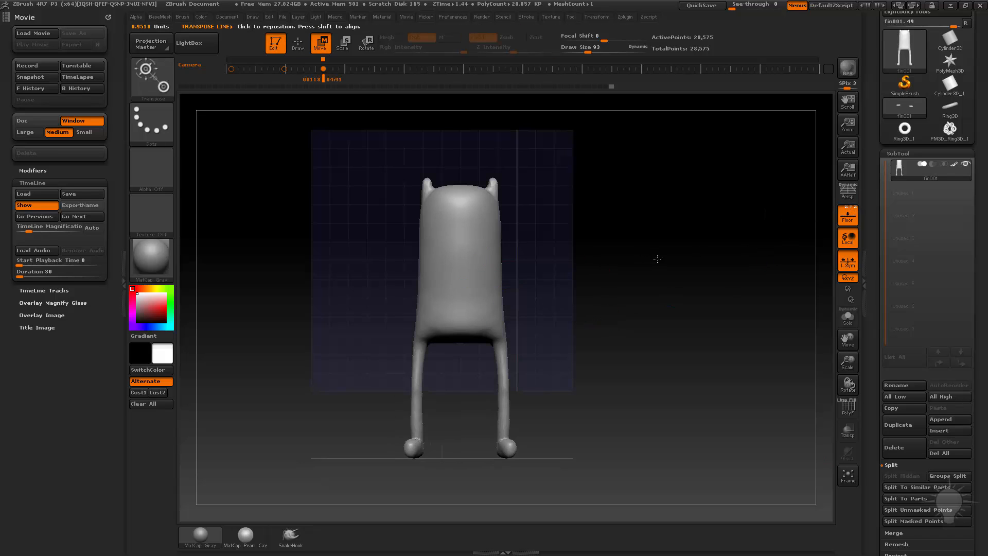
key("f")
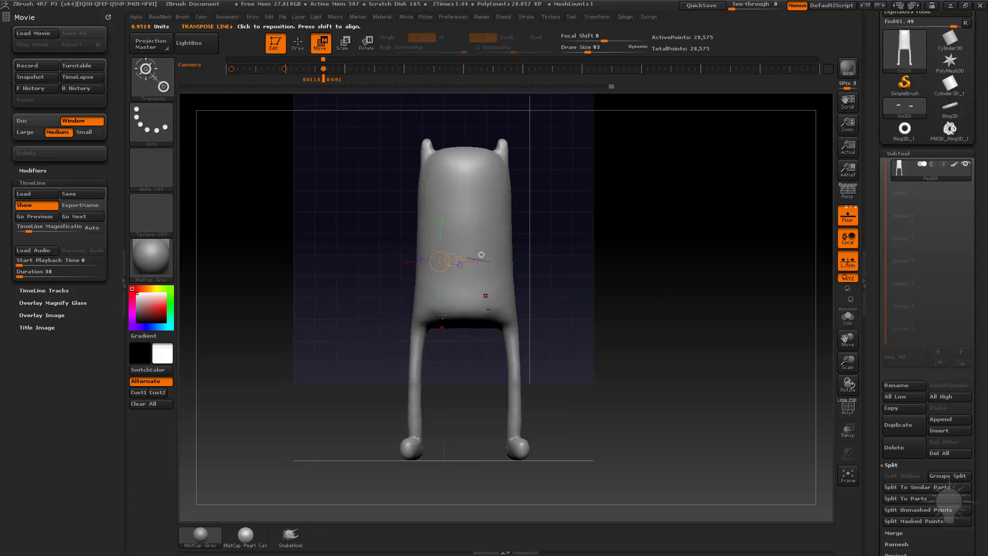
left_click_drag(473, 288, 668, 288)
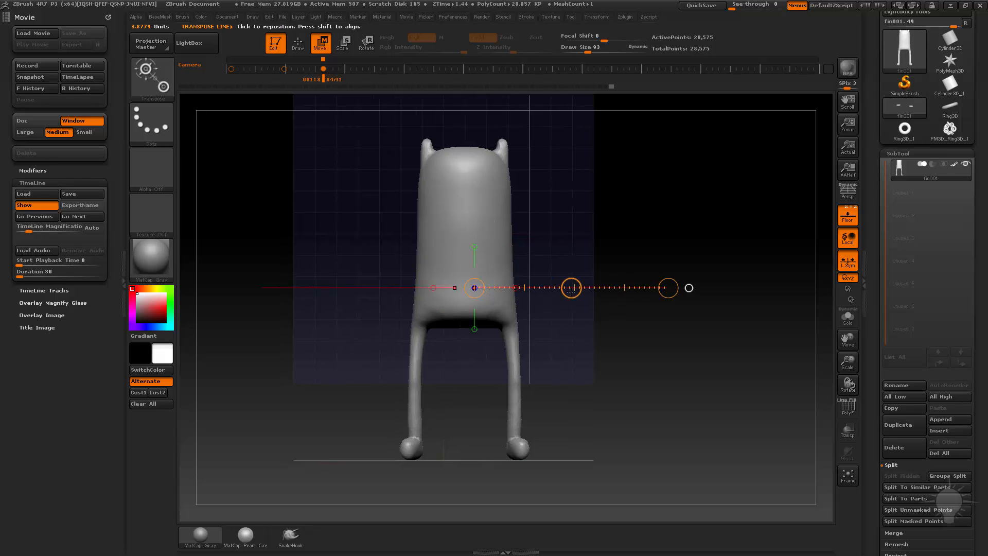
mouse_move(571, 287)
left_mouse_down()
mouse_move(546, 289)
mouse_move(569, 287)
left_mouse_up()
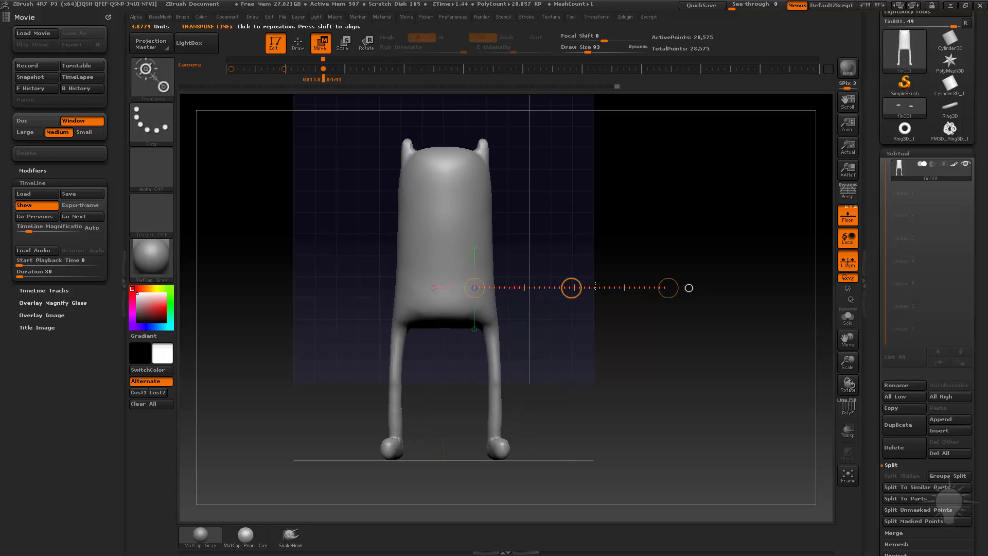
key("q")
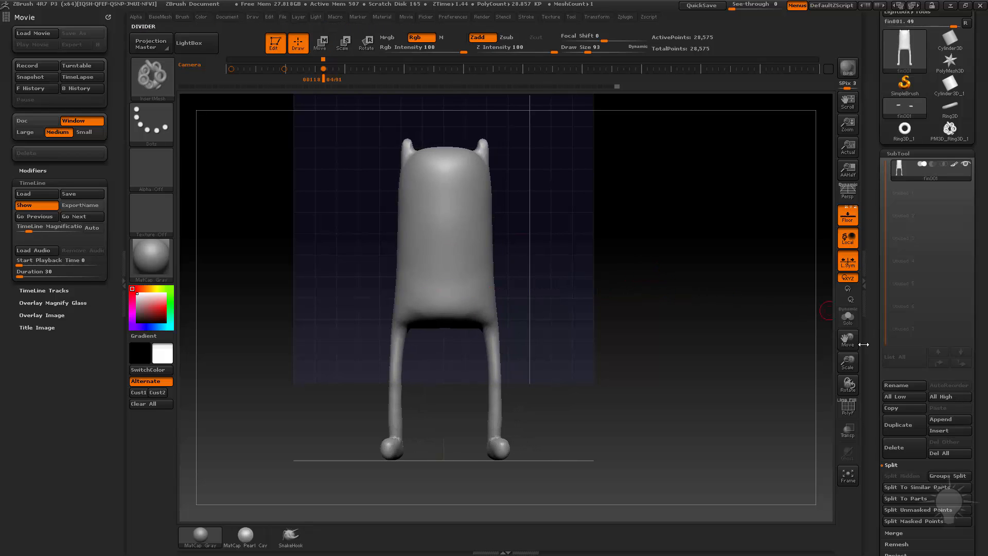
Mirror and weld the body across X, proceeding despite the floor grid elevation setting
scroll(892, 238, "down", 10)
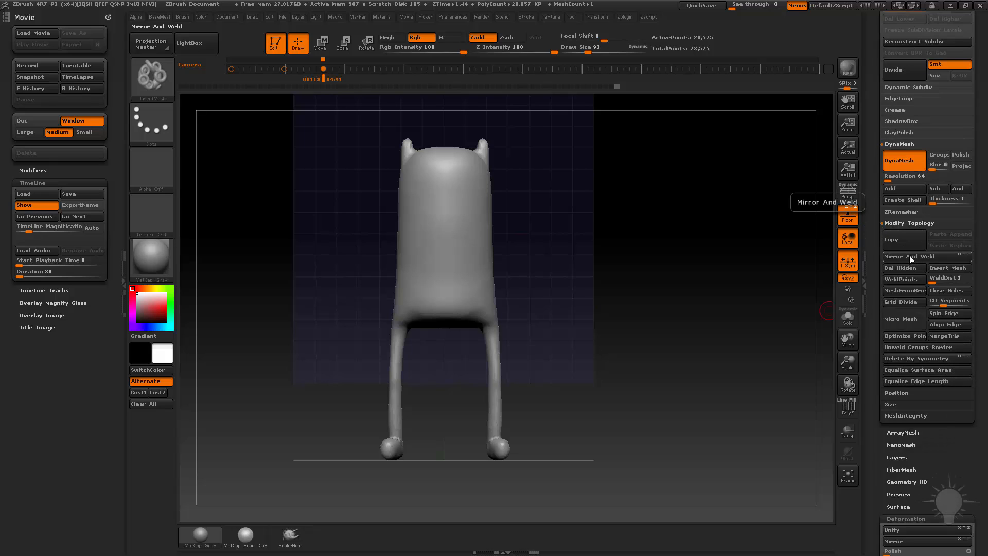
left_click(908, 256)
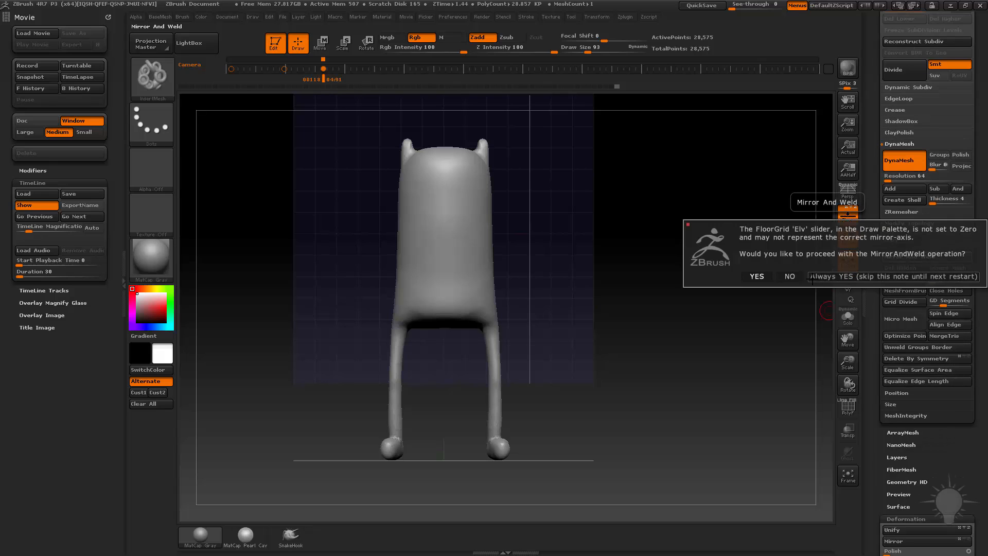
left_click(821, 279)
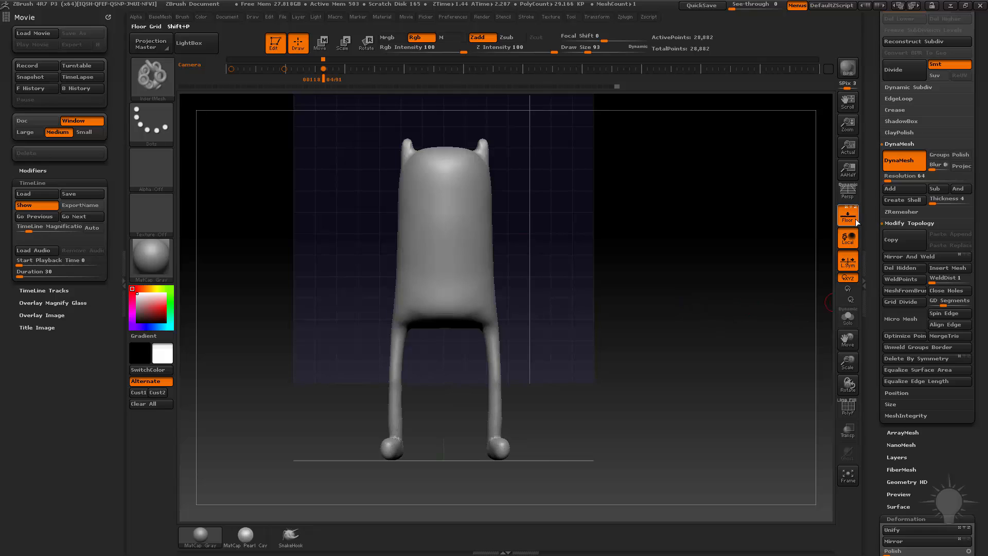
Hide the floor grid, show the body's polyframe and turn off local symmetry
left_click(855, 219)
key("space")
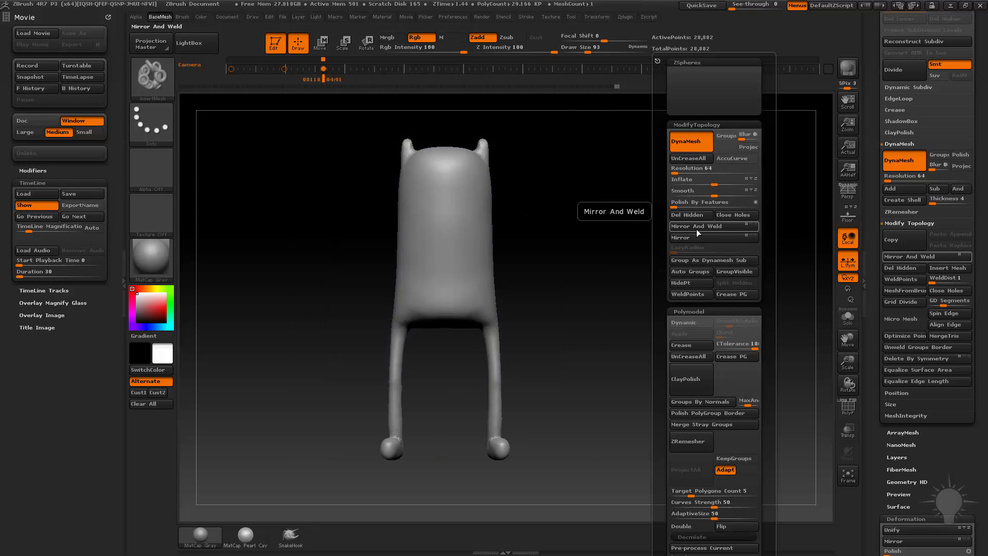
key("shift+f")
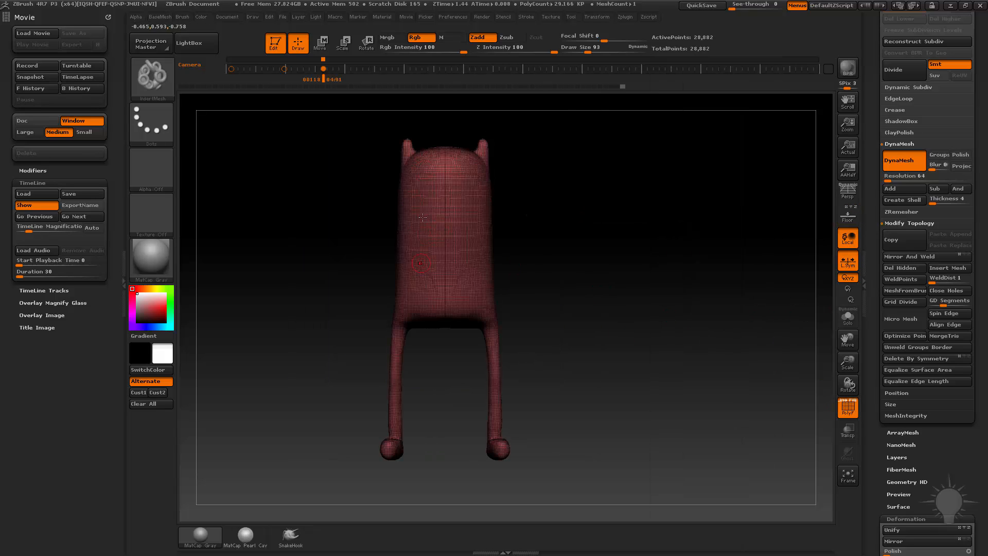
left_click(848, 261)
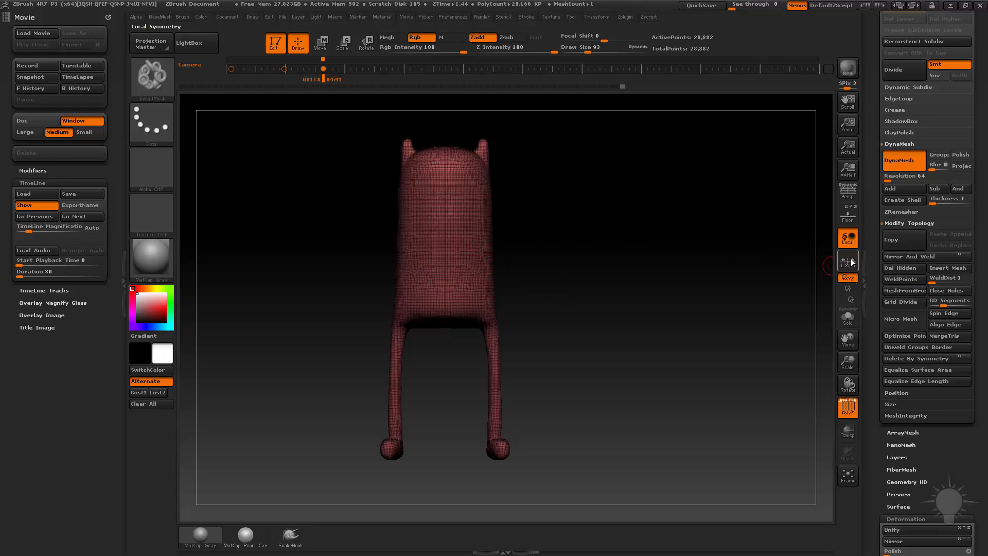
Repeat Mirror And Weld on the body and undo the stray brush stroke made on its front
key("space")
left_click(643, 227)
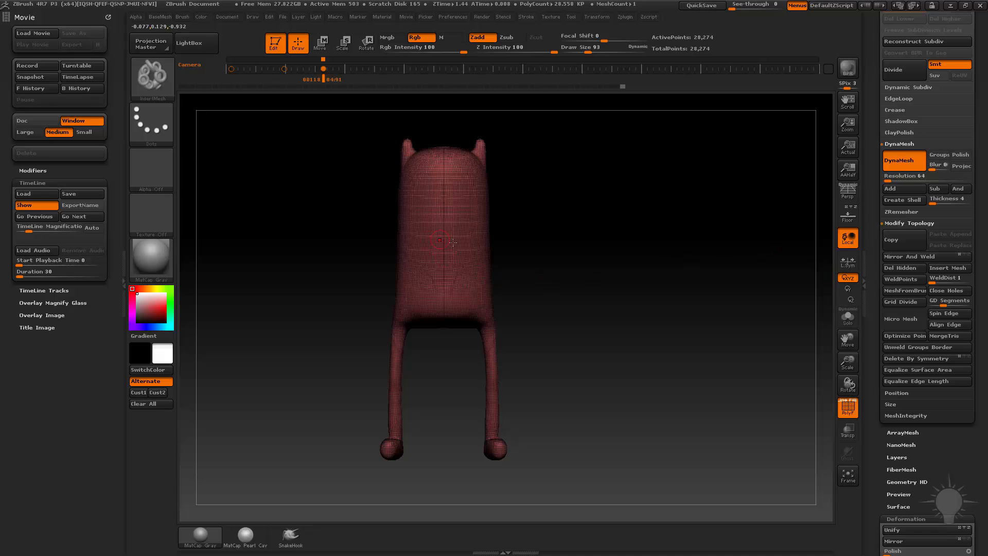
left_click_drag(463, 239, 610, 271)
key("ctrl+z")
scroll(889, 441, "up", 10)
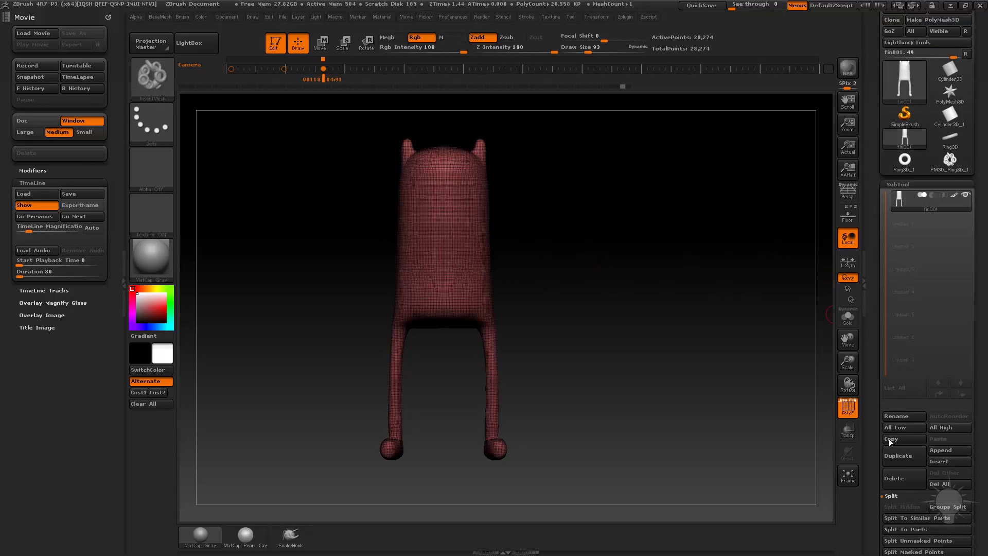
Show the grid planes around the body and examine its placement against them from several angles
left_click(846, 268)
left_click(848, 192)
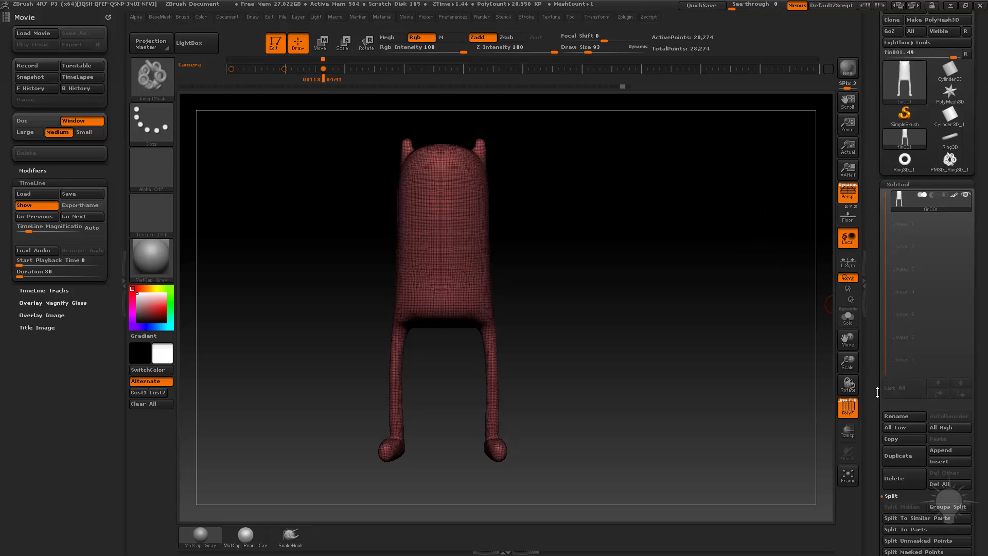
left_click(847, 212)
left_click_drag(617, 324, 685, 260)
left_click_drag(674, 396, 581, 359)
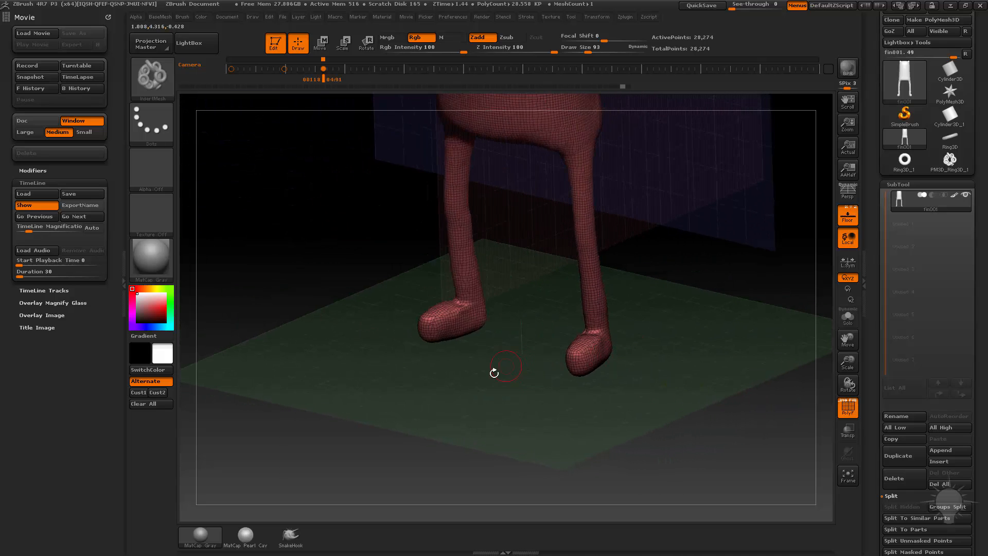
left_click_drag(494, 373, 574, 307)
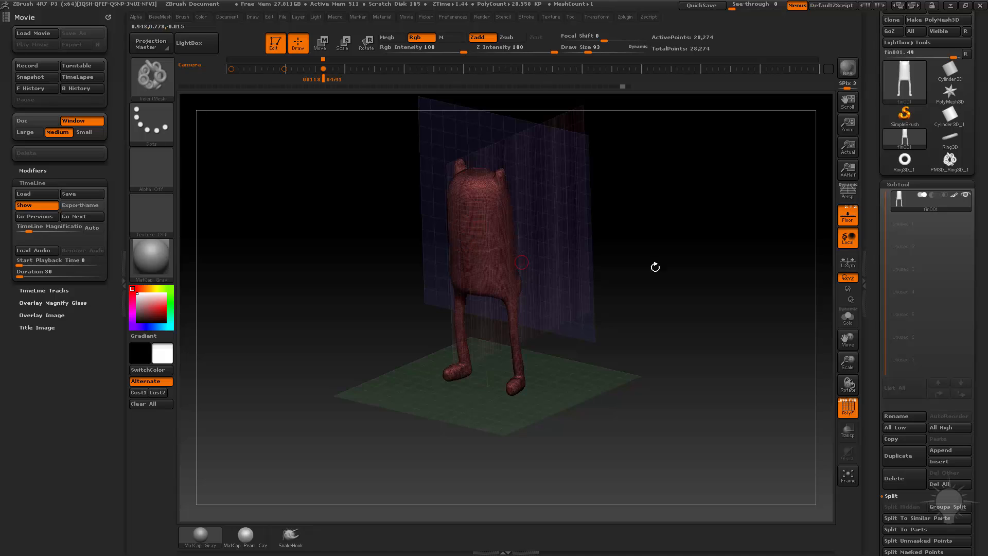
left_click_drag(655, 267, 359, 378)
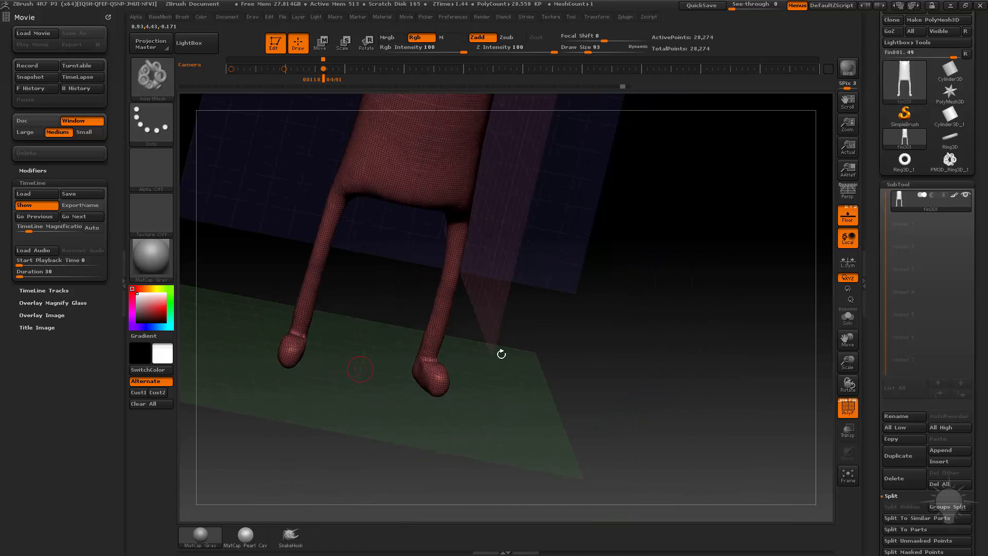
mouse_move(576, 347)
left_mouse_down("shift")
mouse_move(606, 342)
mouse_move(573, 365)
left_mouse_up("shift")
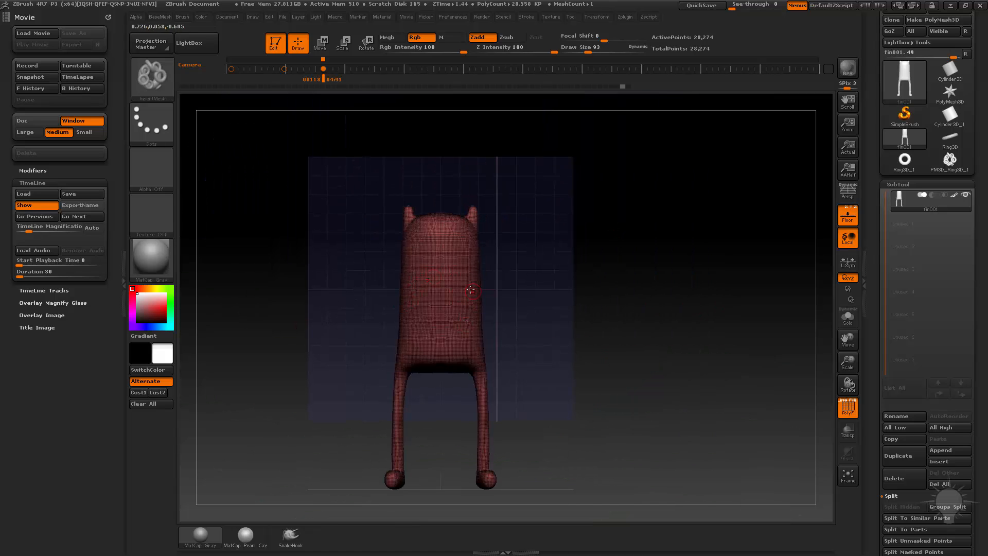
Hide the vertical grid planes, keeping only the ground plane under the figure
left_click(845, 207)
left_click(854, 207)
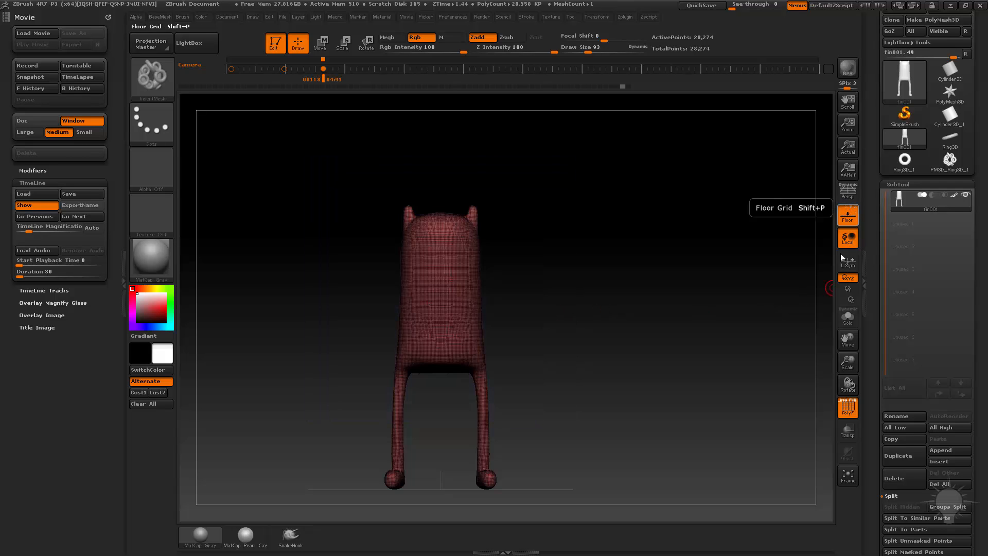
left_click_drag(664, 329, 683, 407)
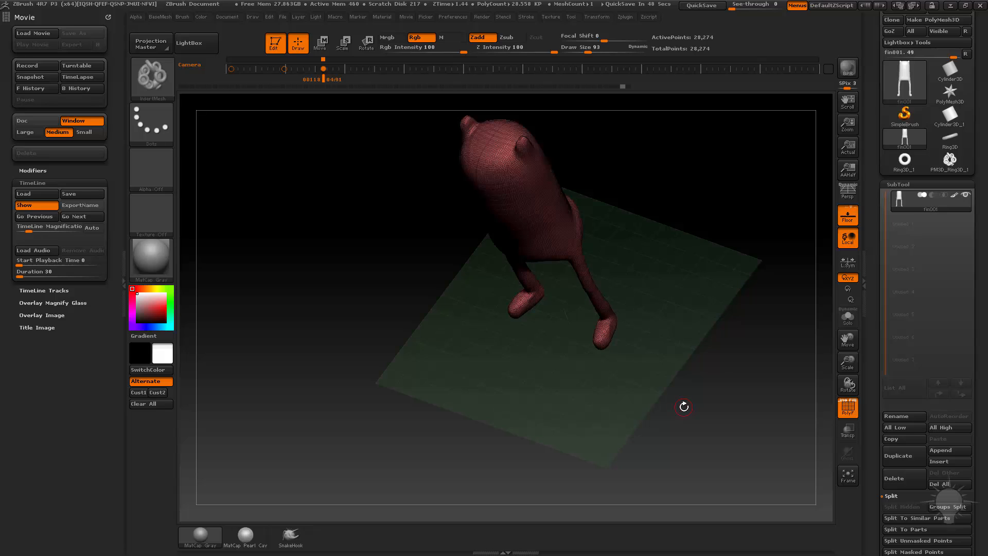
left_click_drag(674, 280, 642, 259, "shift")
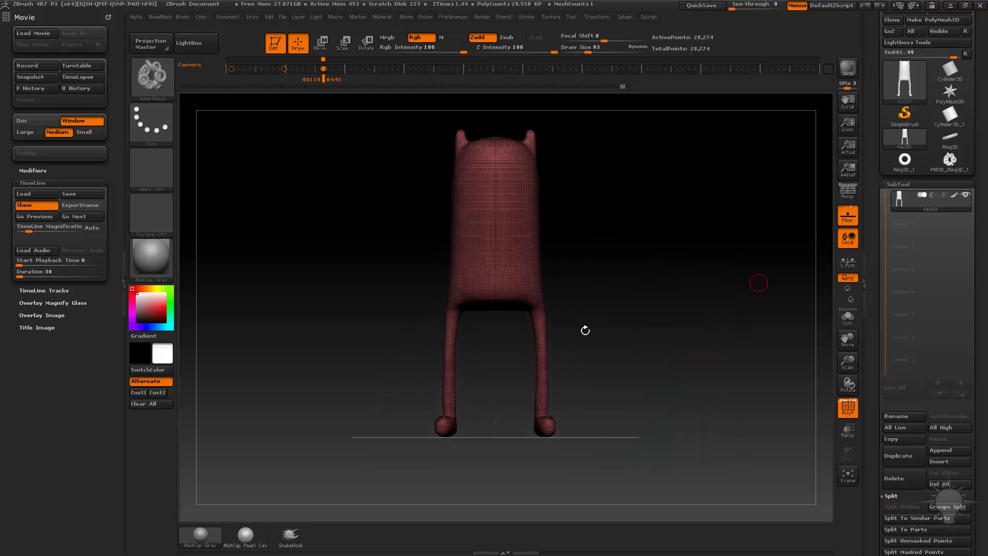
key("b")
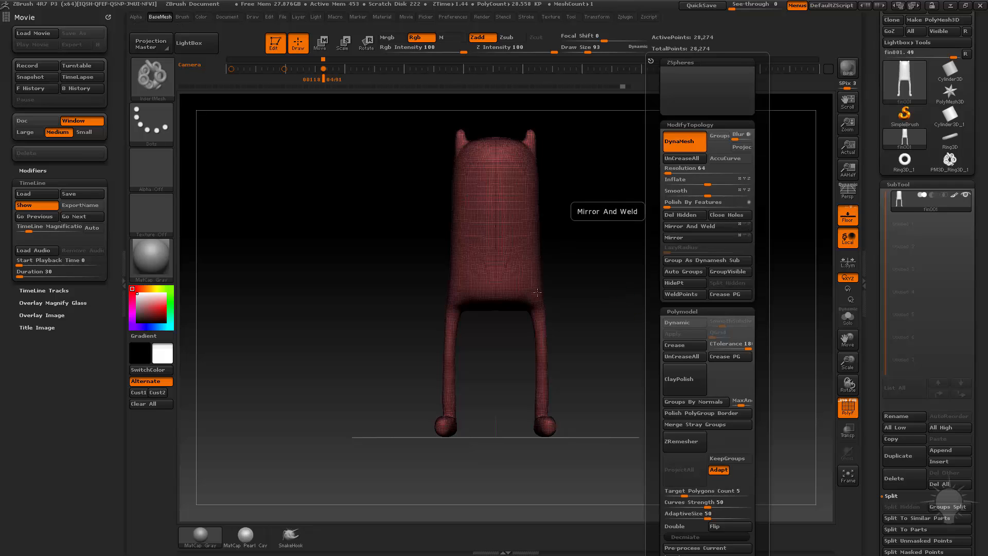
left_click_drag(622, 254, 653, 229)
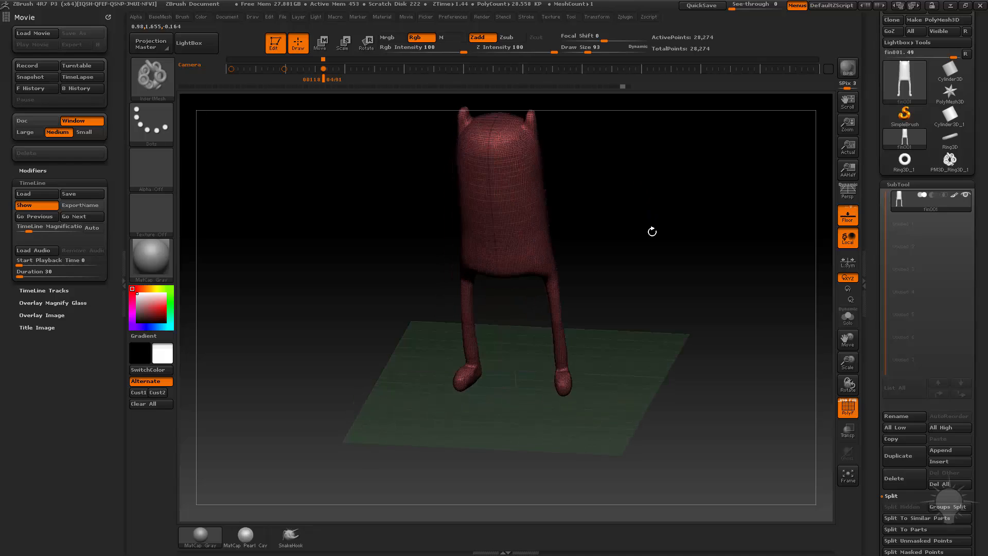
left_click_drag(634, 338, 483, 235, "shift")
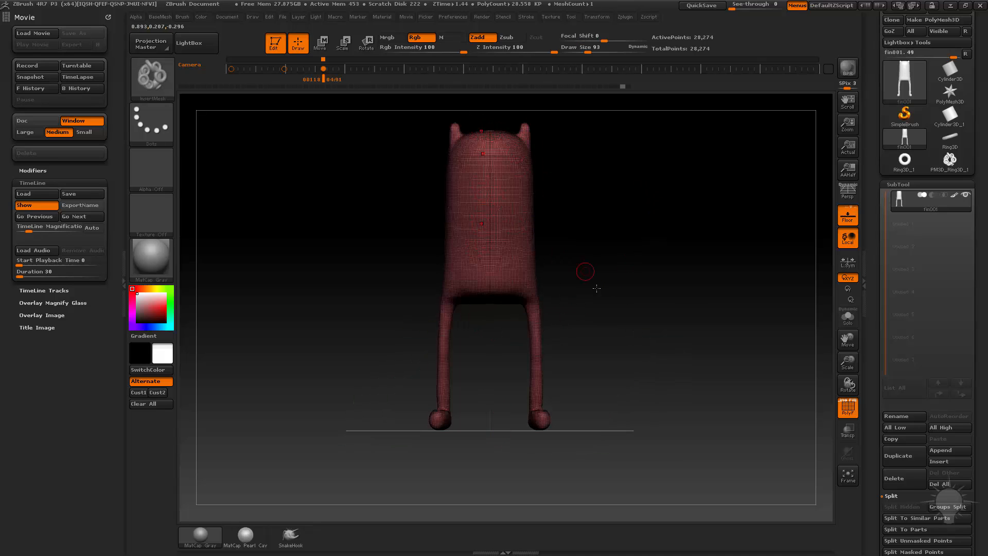
left_click_drag(596, 288, 604, 235)
left_click_drag(613, 289, 435, 267, "shift")
left_click_drag(638, 254, 700, 279)
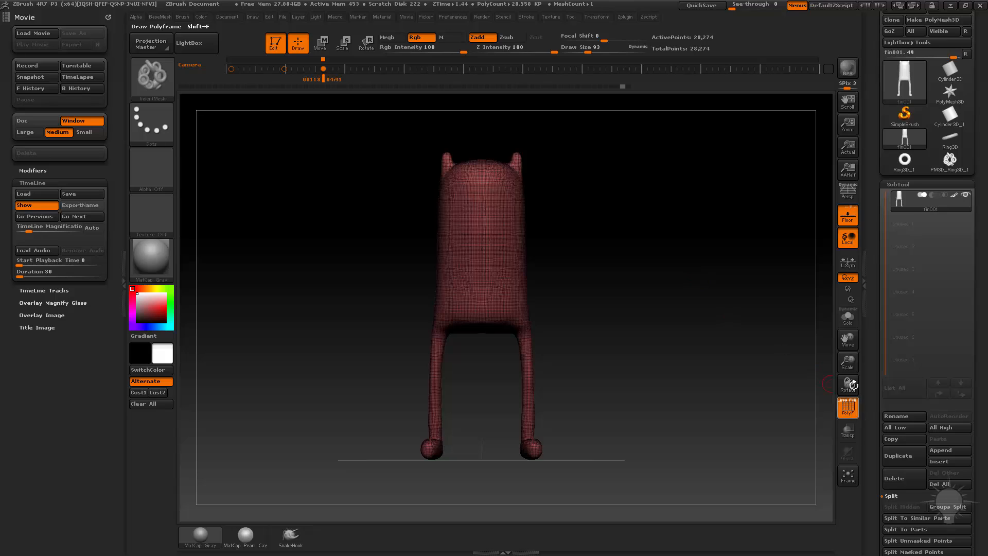
Turn off the polyframe display and hide the ground grid
key("shift+f")
left_click_drag(853, 385, 666, 335)
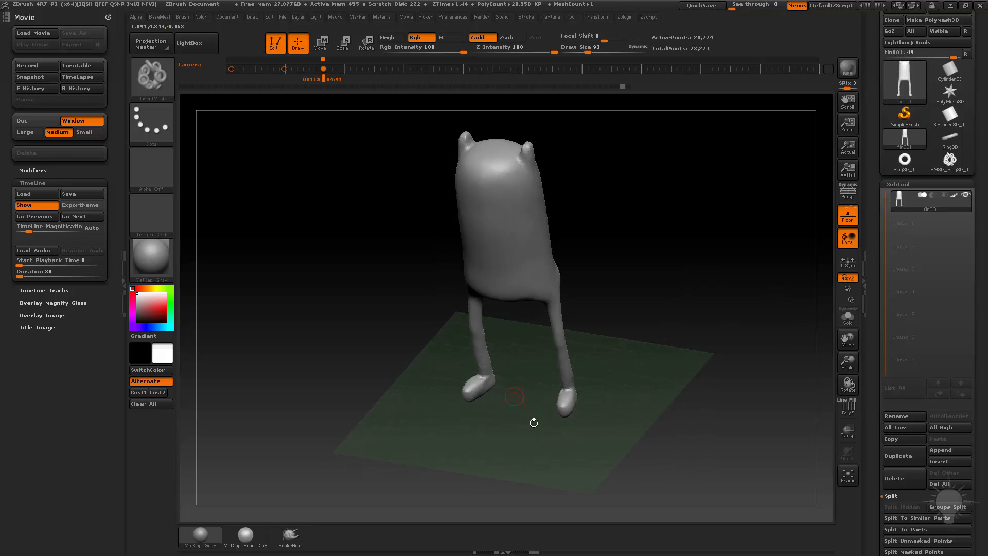
left_click(847, 215)
left_click_drag(645, 342, 695, 320, "shift")
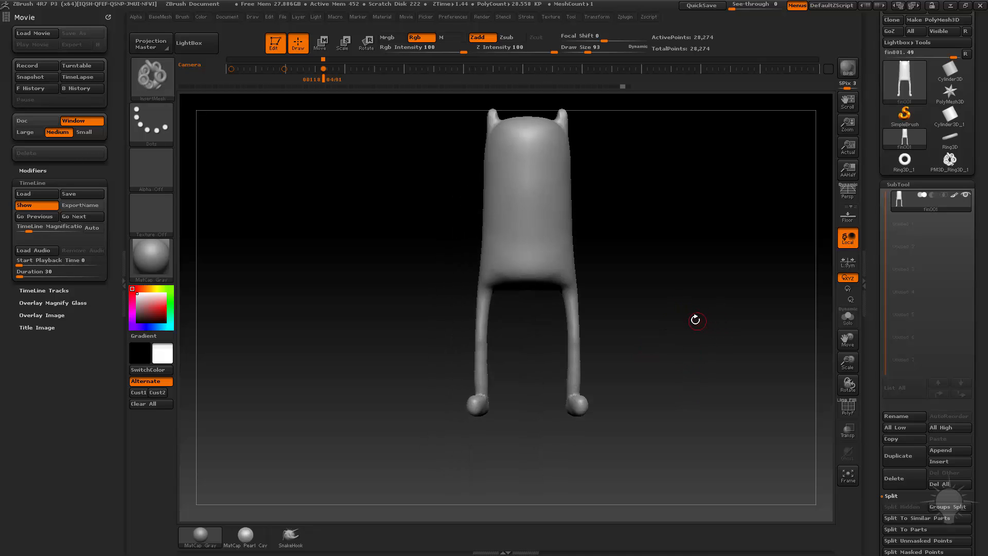
Insert a ring beneath each foot with the custom InsertMesh brush, working from the underside of the figure
key("b")
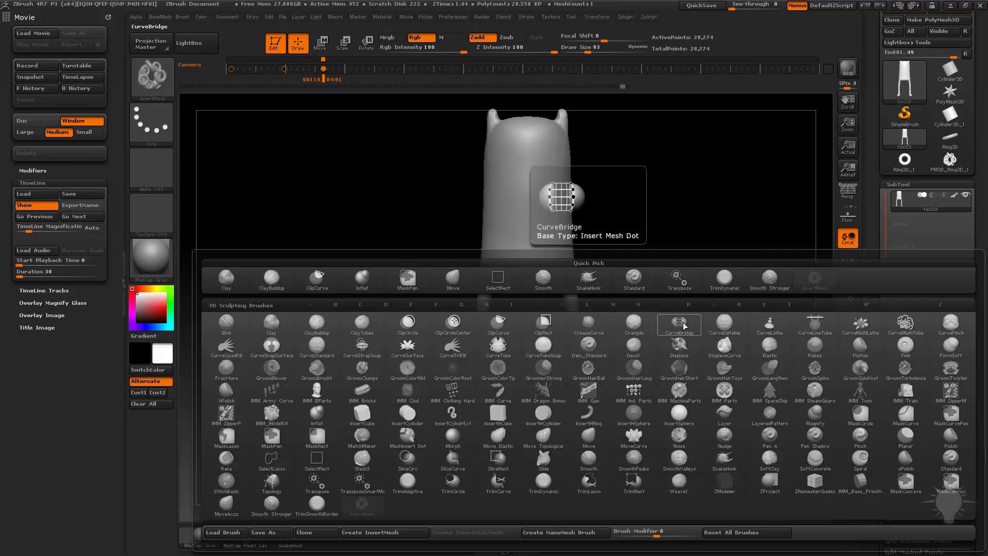
left_click(377, 503)
mouse_move(692, 375)
left_mouse_down()
mouse_move(701, 274)
mouse_move(730, 269)
mouse_move(725, 322)
left_mouse_up()
left_click_drag(454, 275, 464, 300)
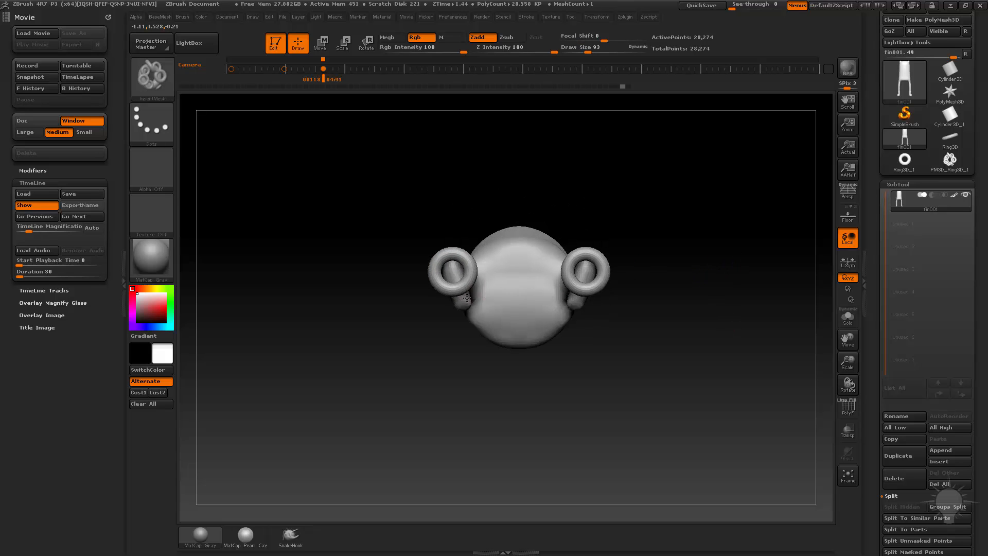
left_click_drag(676, 217, 698, 368)
left_click_drag(730, 282, 723, 363, "alt")
Move the two rings up around the lower legs, just above the feet
key("w")
left_click_drag(469, 369, 474, 472)
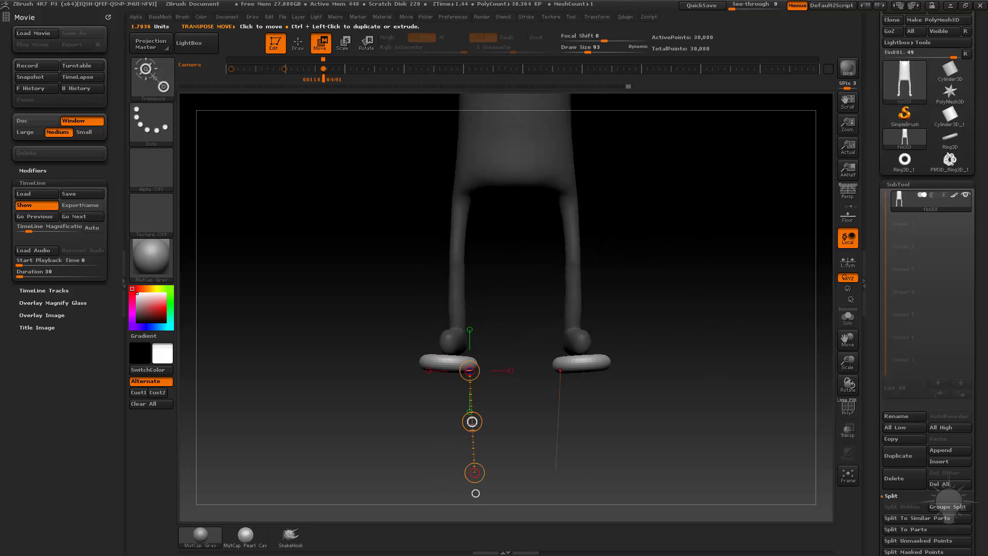
left_click_drag(471, 421, 481, 353)
left_click_drag(486, 388, 522, 417)
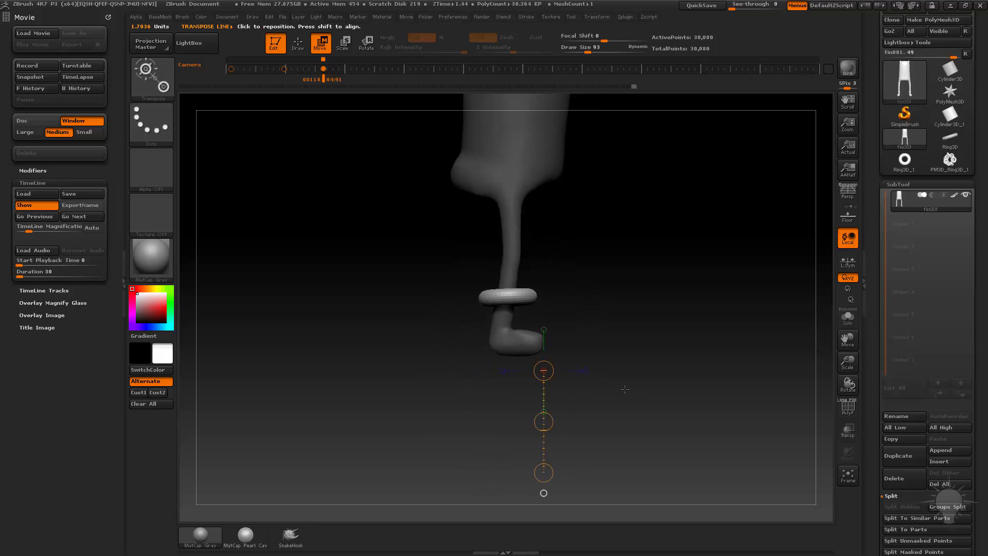
left_click_drag(625, 390, 524, 408, "shift")
Turn on local symmetry and scale both ankle rings down in place around the legs
key("e")
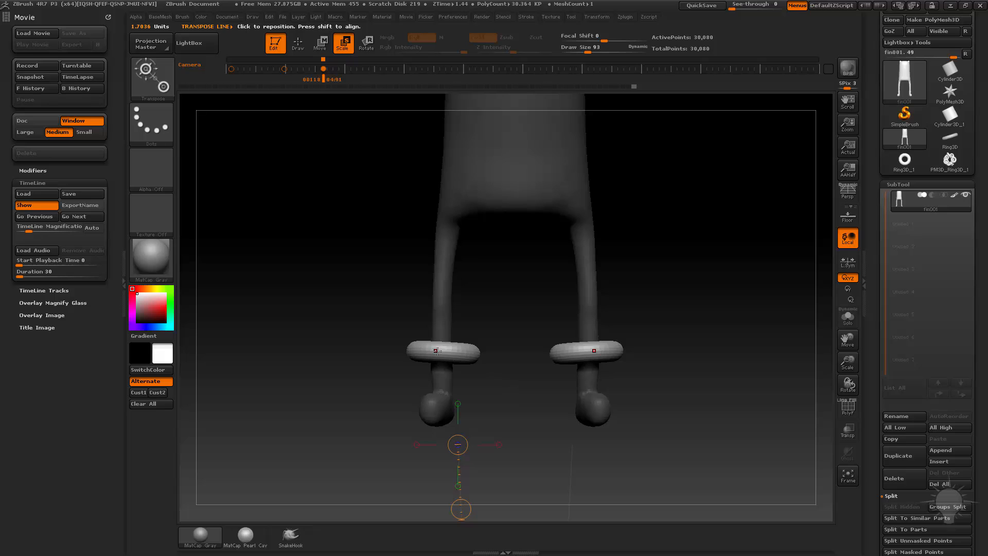
mouse_move(441, 350)
left_mouse_down()
mouse_move(358, 238)
mouse_move(459, 372)
left_mouse_up()
key("ctrl+z")
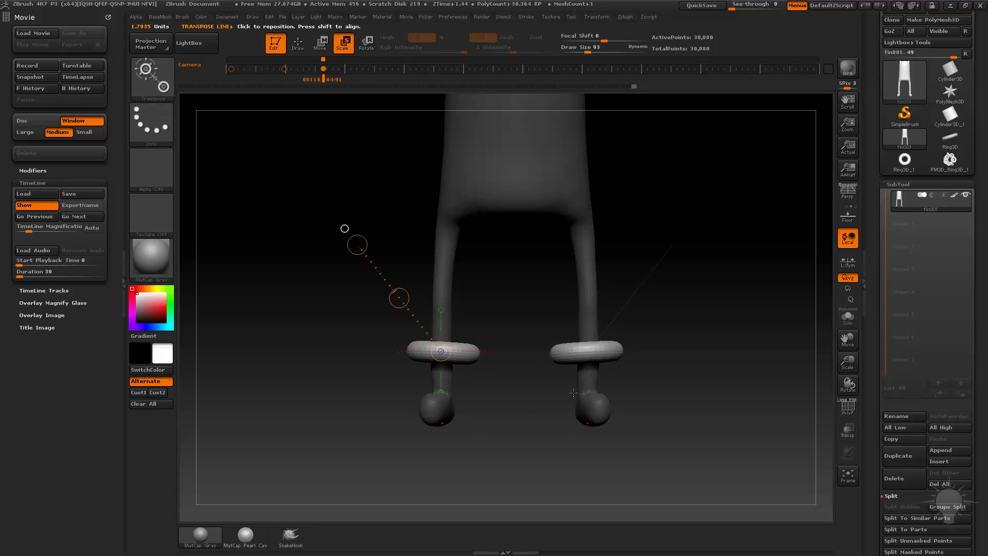
left_click(847, 269)
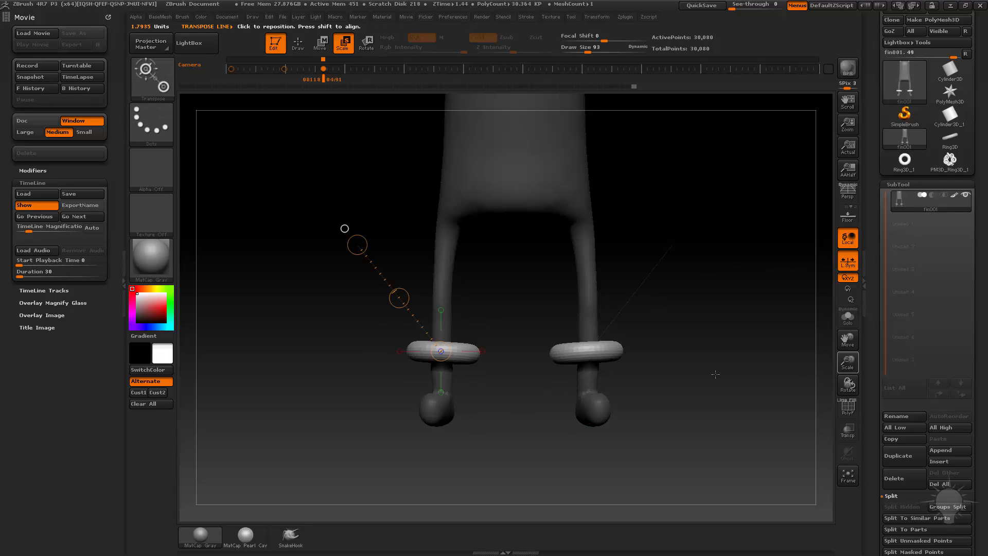
left_click_drag(357, 245, 420, 320)
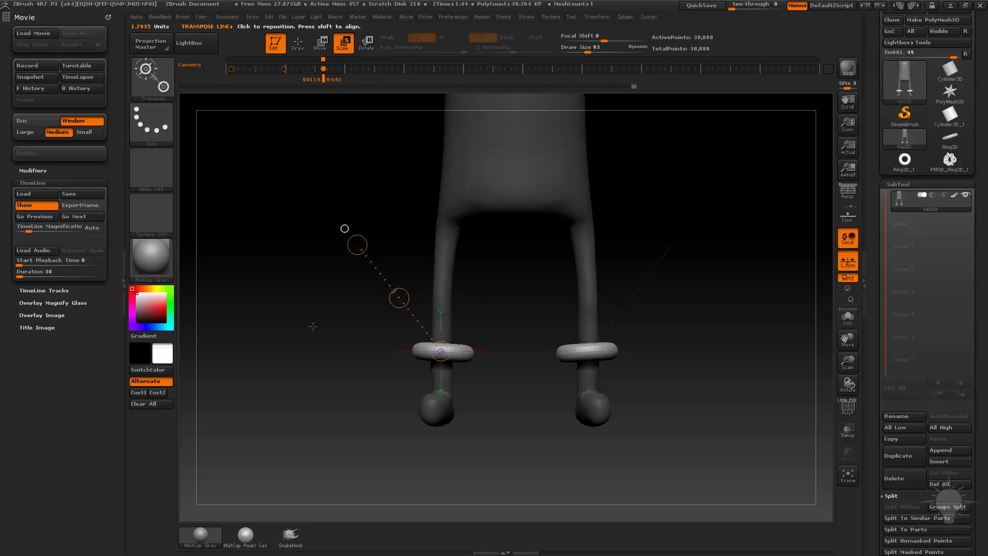
left_click_drag(312, 326, 440, 313, "shift")
left_click_drag(441, 245, 448, 273)
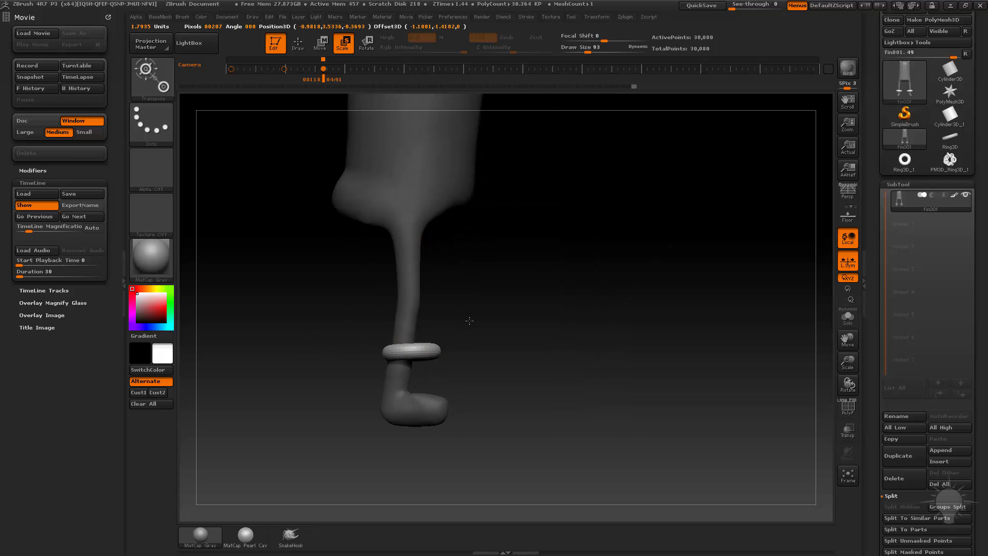
Shift the ankle rings slightly backward and down in side view to centre them on the legs
left_click_drag(469, 321, 525, 332)
mouse_move(450, 353)
left_mouse_down()
mouse_move(557, 347)
mouse_move(560, 360)
mouse_move(562, 351)
left_mouse_up()
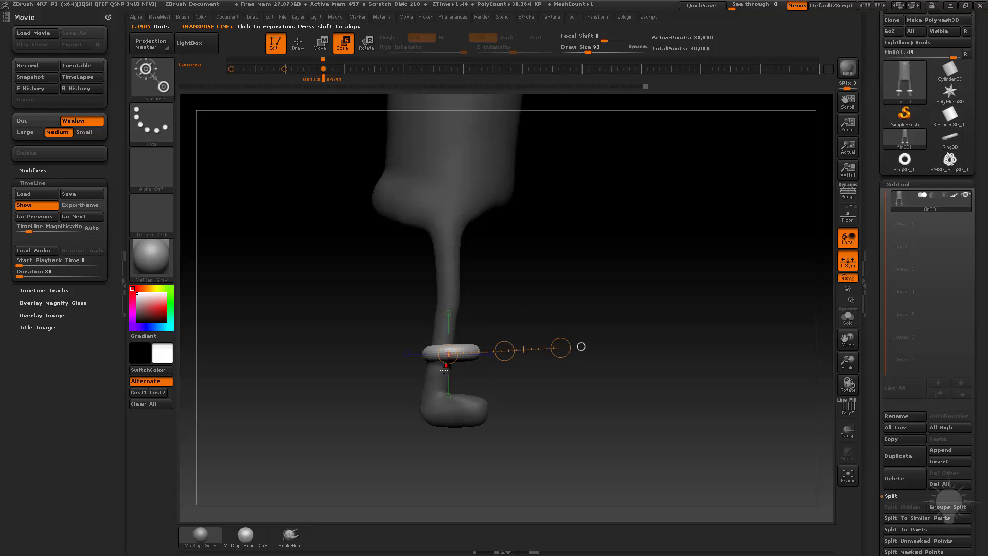
key("r")
mouse_move(464, 347)
left_mouse_down()
mouse_move(588, 326)
mouse_move(589, 335)
left_mouse_up()
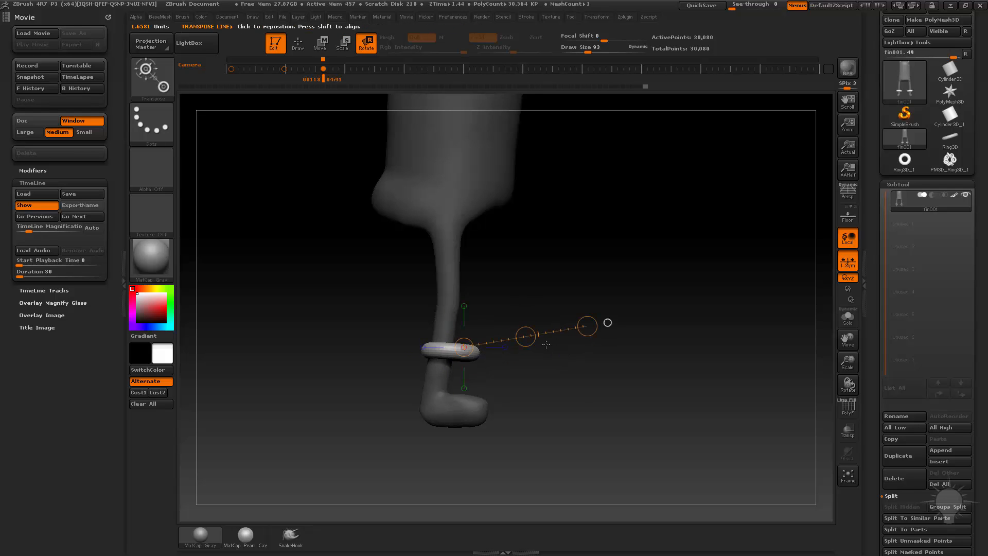
key("w")
left_click_drag(526, 337, 513, 347)
left_click_drag(689, 370, 759, 333)
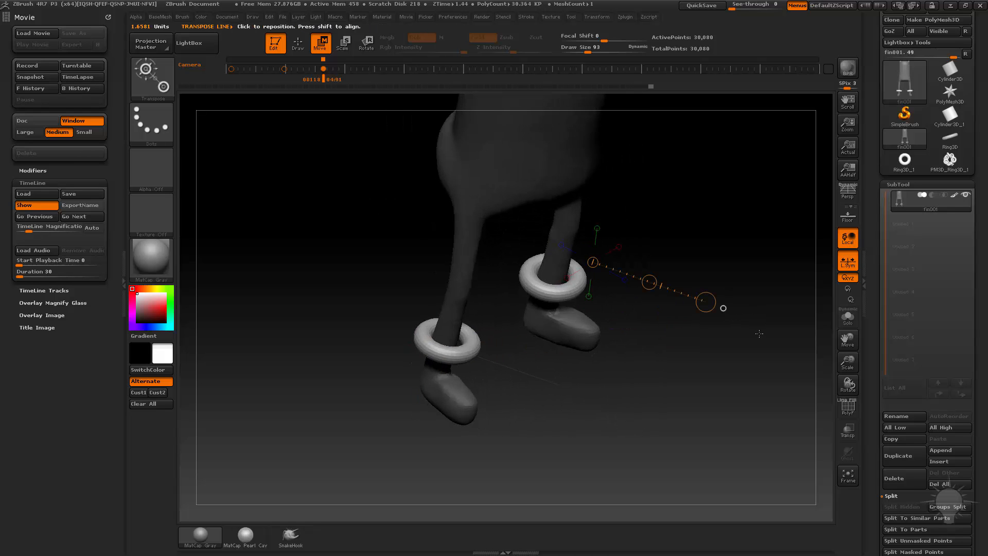
Scale the ankle rings down further and reposition them around the ankles in side view
left_click_drag(660, 421, 660, 442)
key("e")
mouse_move(468, 337)
left_mouse_down()
mouse_move(612, 399)
mouse_move(535, 367)
left_mouse_up()
key("w")
key("e")
left_click_drag(612, 400, 515, 345)
left_click_drag(559, 439, 673, 336, "shift")
key("w")
left_click_drag(544, 366, 533, 381)
Show the Spotlight reference in the stored side view and move it up to line up with the body
key("shift+z")
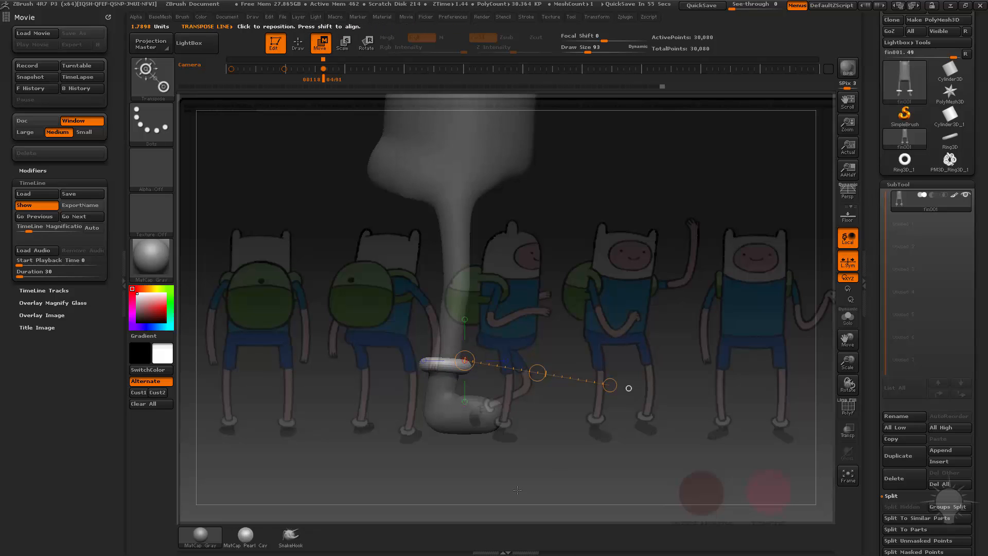
key("Left")
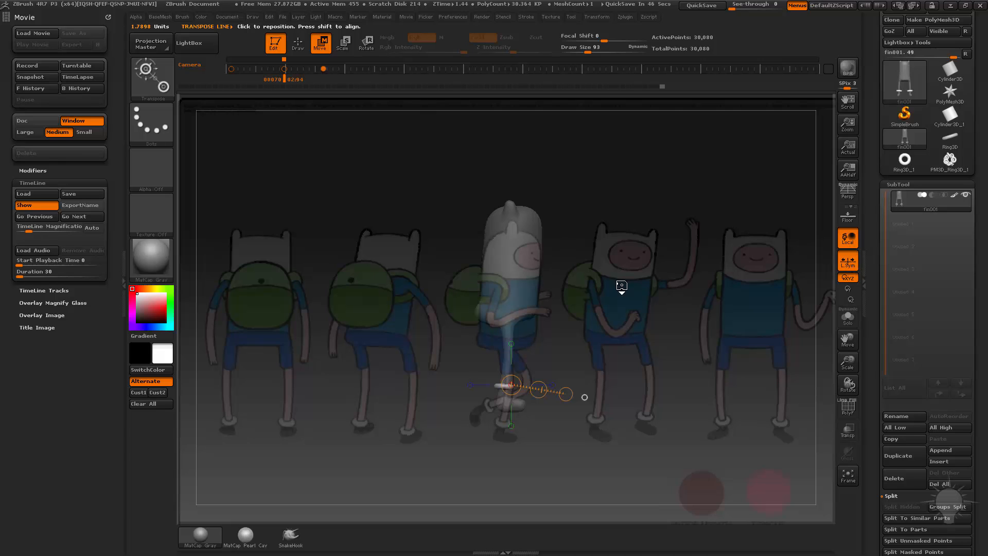
key("shift+z")
left_click_drag(520, 315, 517, 286)
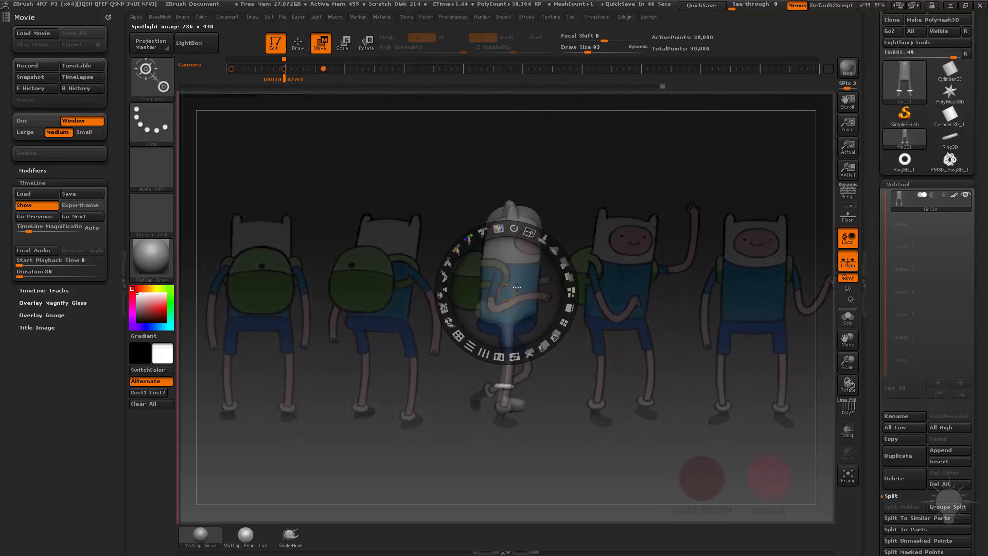
key("z")
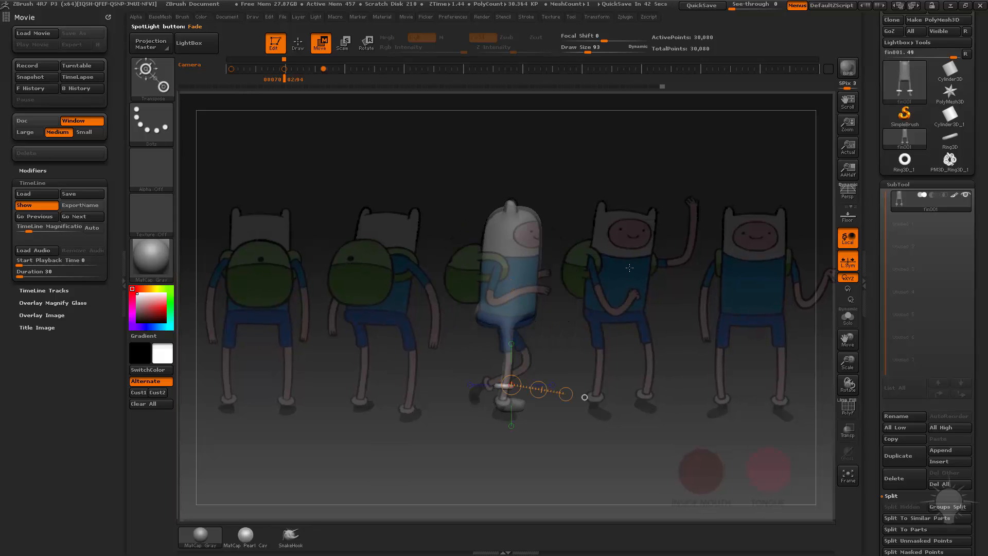
Compare the body and ankle rings with the reference through the stored camera views, returning to the side view
key("Left")
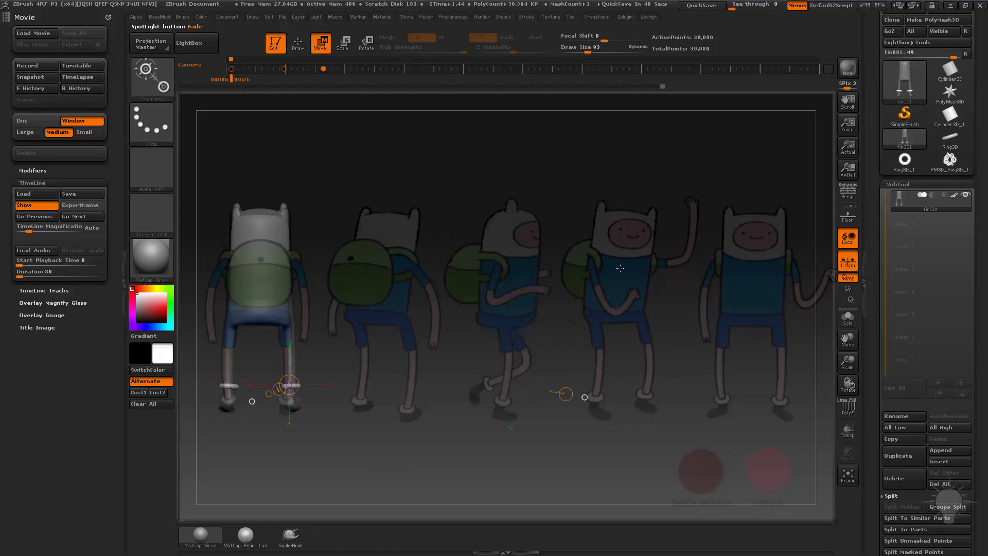
key("Right")
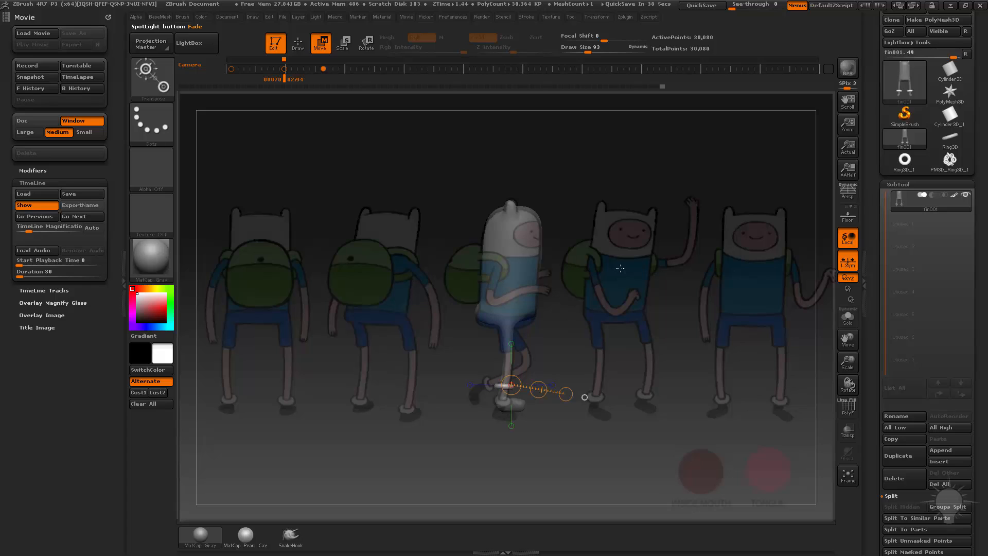
key("Right")
key("Left")
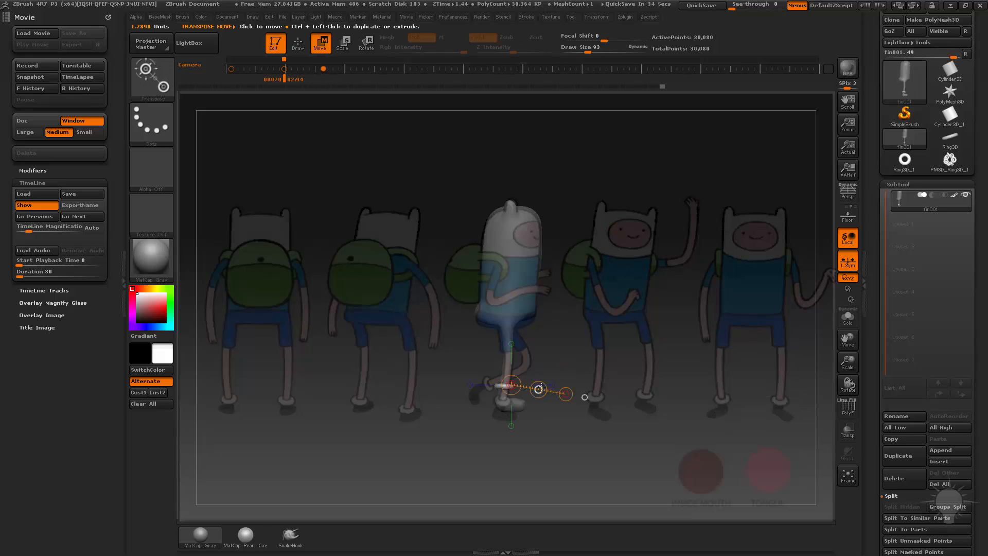
Move the ankle rings slightly down in side view so they sit just above the feet
left_click_drag(538, 389, 537, 401)
key("q")
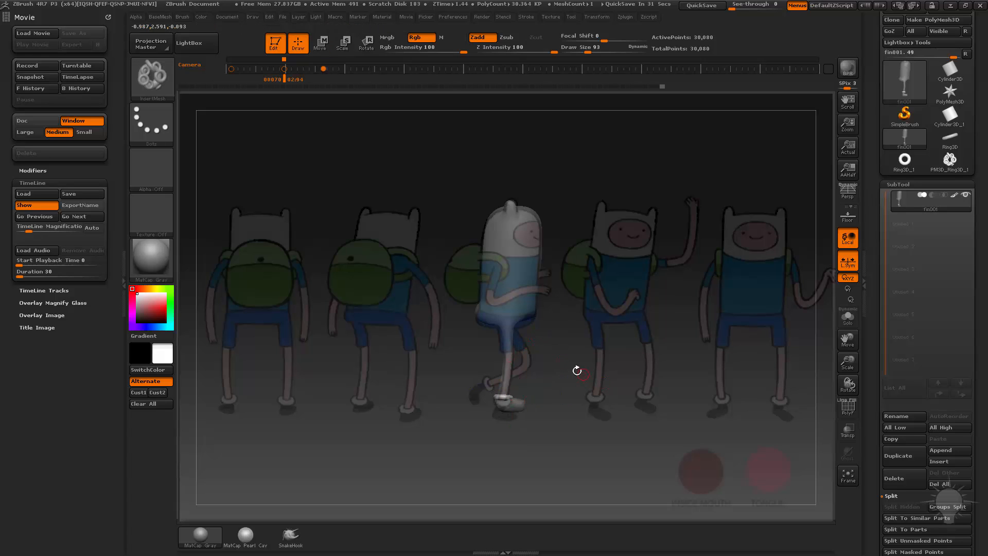
Hide the Spotlight reference, split the mesh into parts to separate the ankle rings from the body, and select the rings' subtool
key("shift+z")
left_click_drag(744, 389, 597, 389)
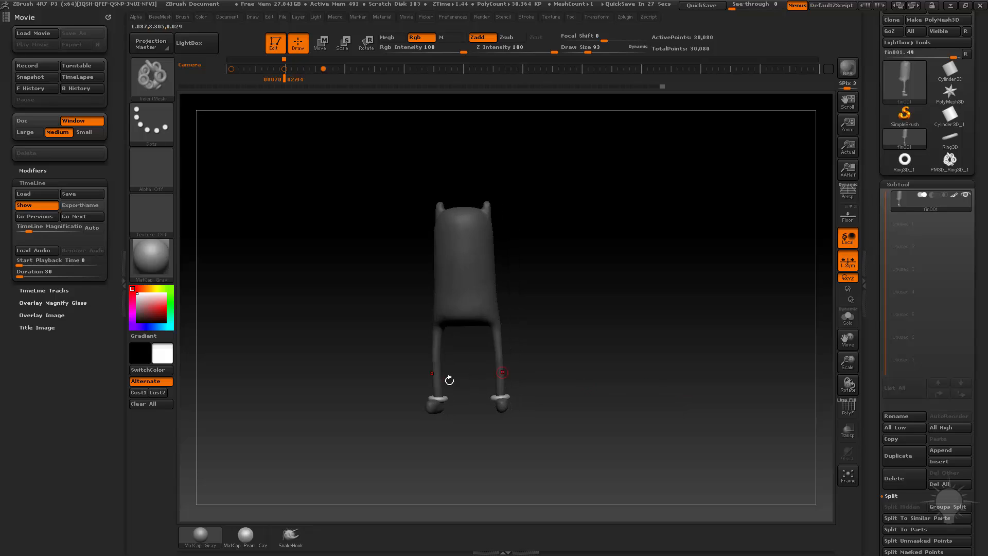
scroll(926, 360, "down", 5)
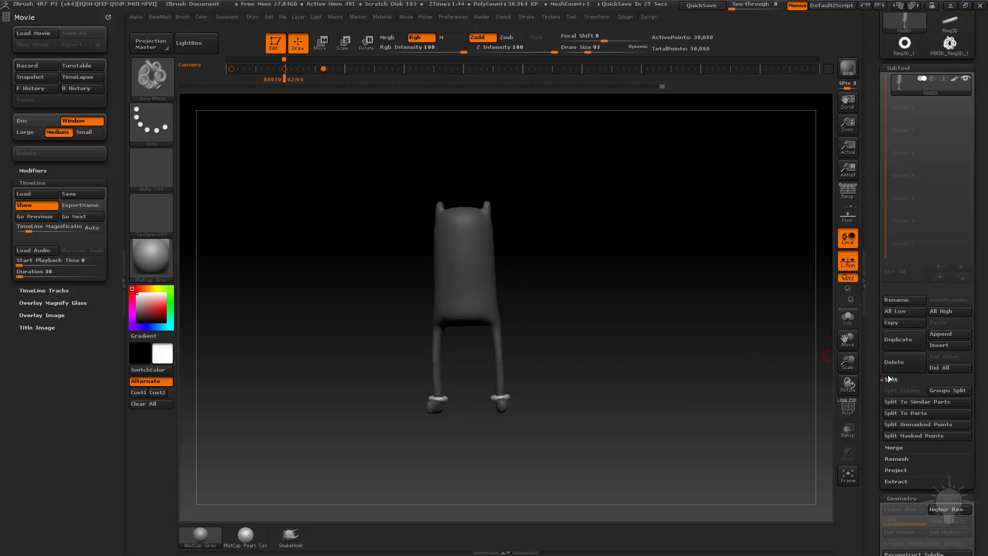
left_click(921, 423)
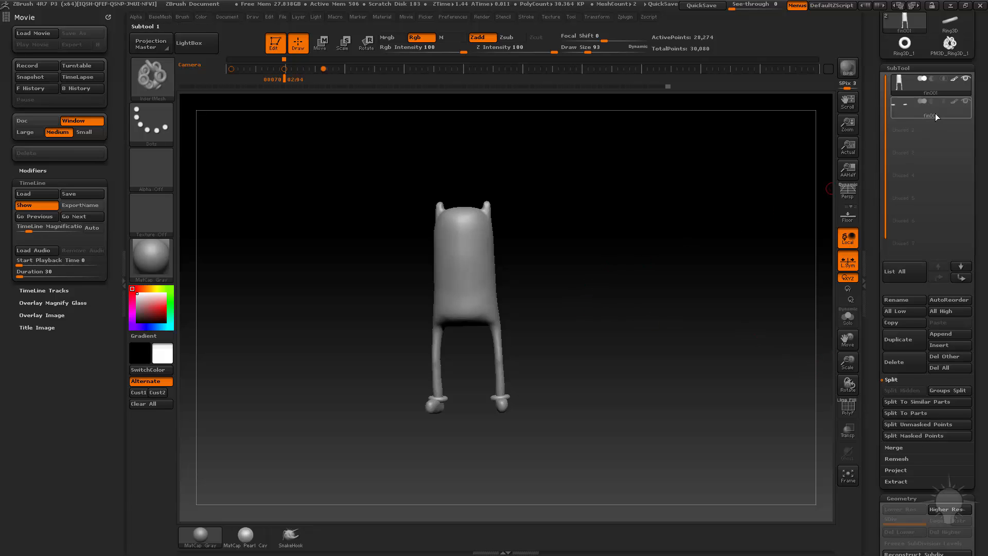
left_click(929, 115)
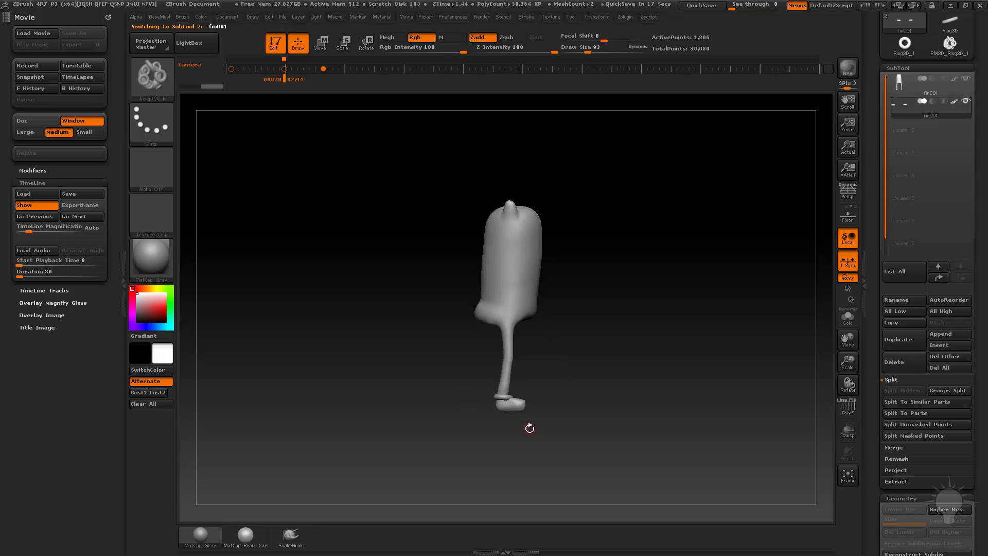
Show the Spotlight reference again in side view and nudge it up slightly to line up with the figure
key("shift+z")
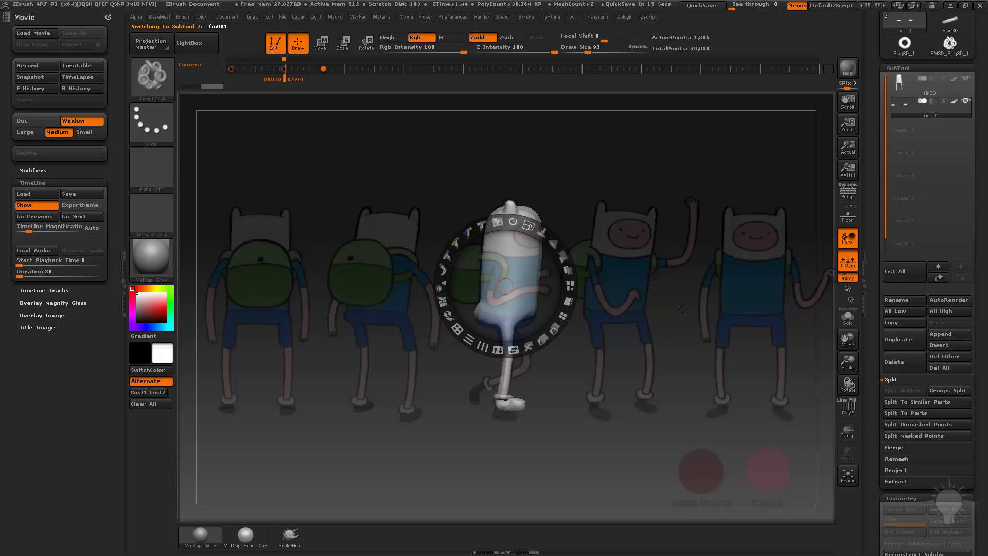
left_click(683, 309)
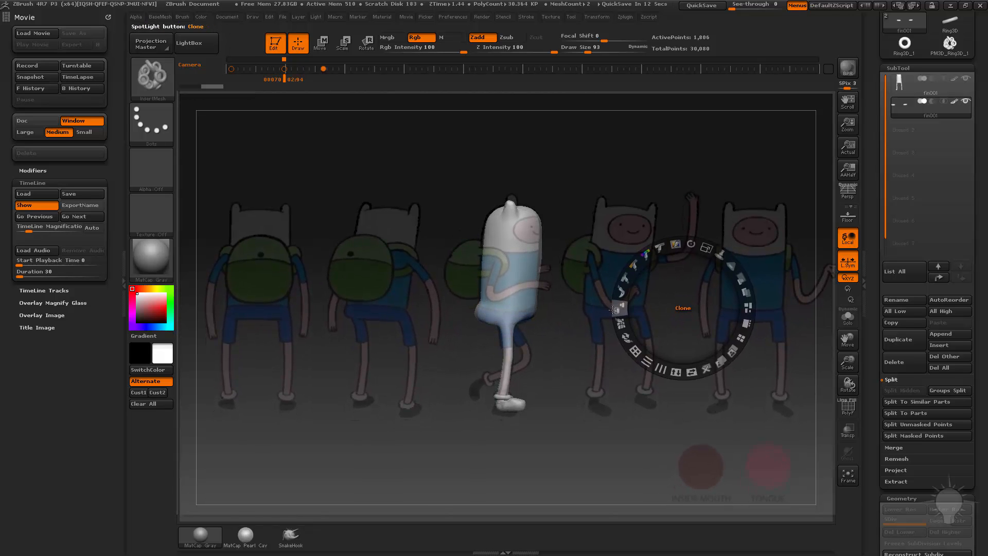
key("z")
left_click_drag(639, 338, 641, 331)
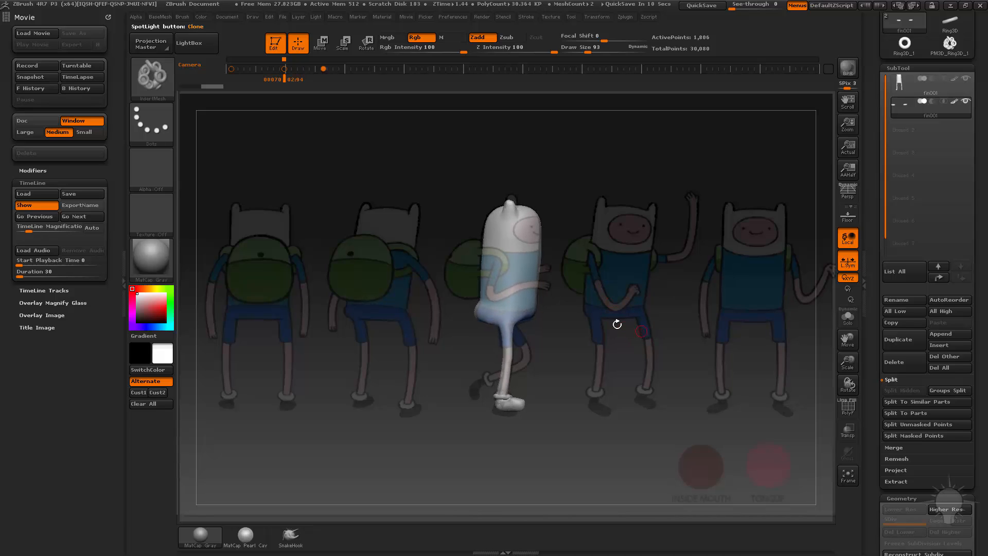
Select the body subtool and try to pull the foot forward with the Move brush at draw size 1000
left_click(934, 90)
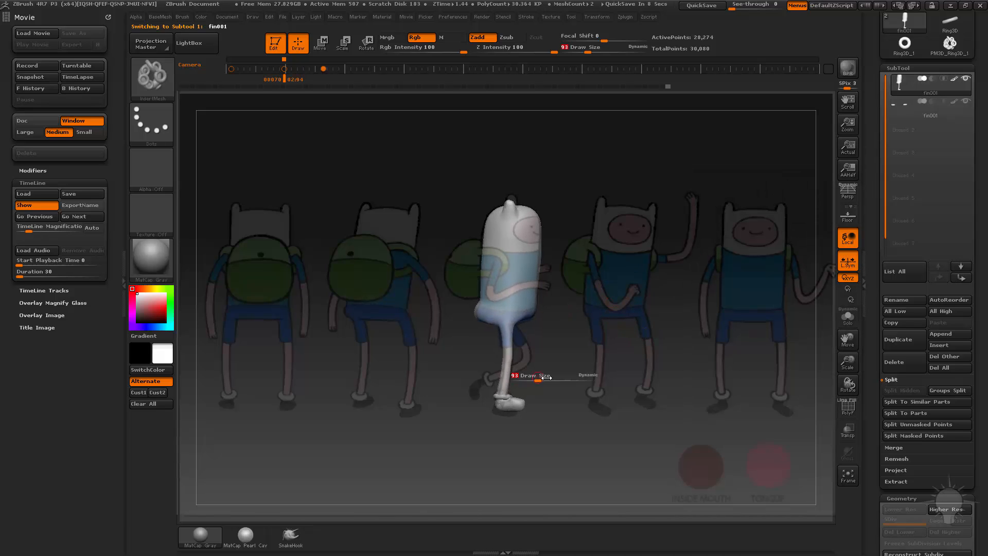
mouse_move(601, 371)
left_mouse_down()
mouse_move(555, 376)
mouse_move(600, 382)
left_mouse_up()
key("s")
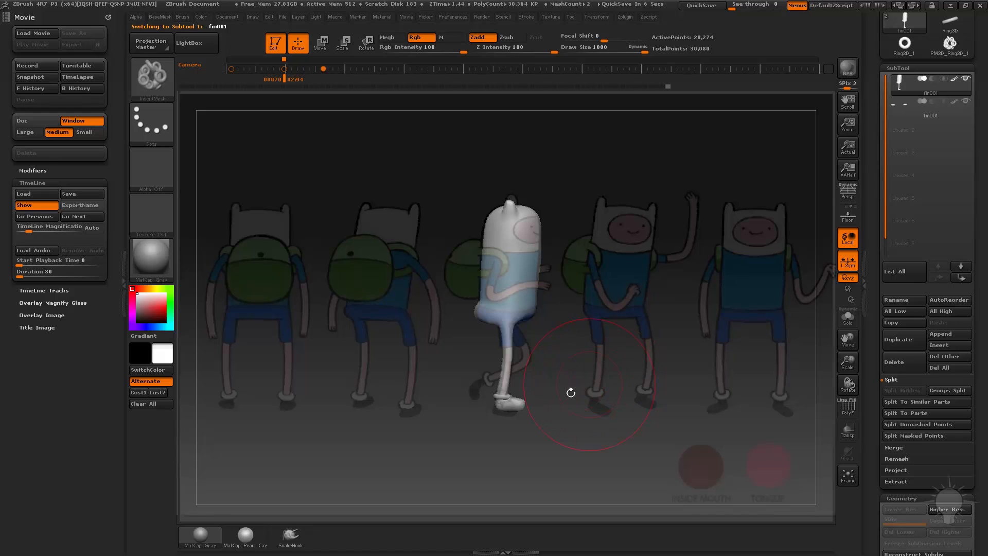
key("b")
key("m")
key("v")
mouse_move(504, 407)
left_mouse_down()
mouse_move(501, 443)
mouse_move(543, 413)
left_mouse_up()
Mask the feet, invert the mask, and move the feet down below the ankle rings in side view
left_click_drag(556, 380, 487, 440, "ctrl")
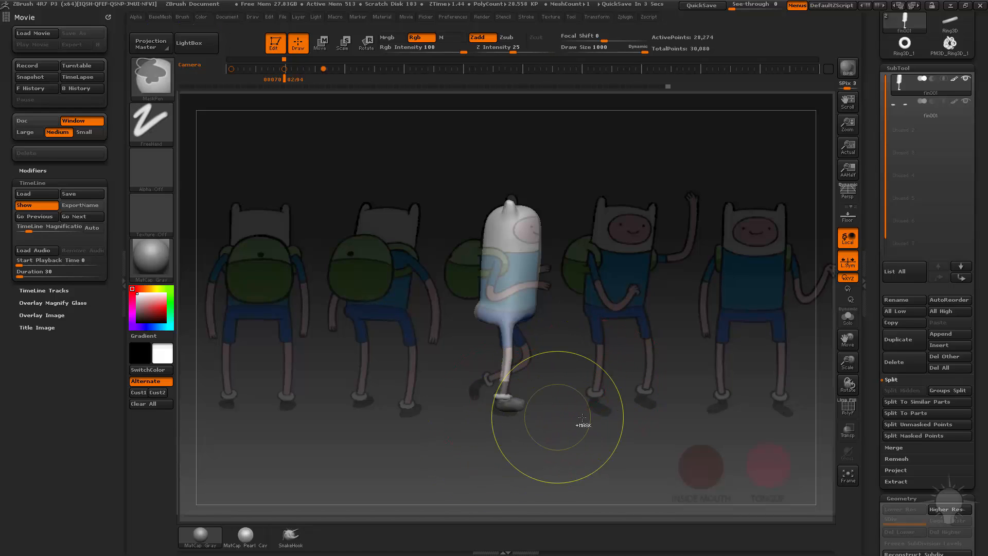
left_click(597, 419, "ctrl")
key("w")
left_click_drag(517, 407, 538, 431)
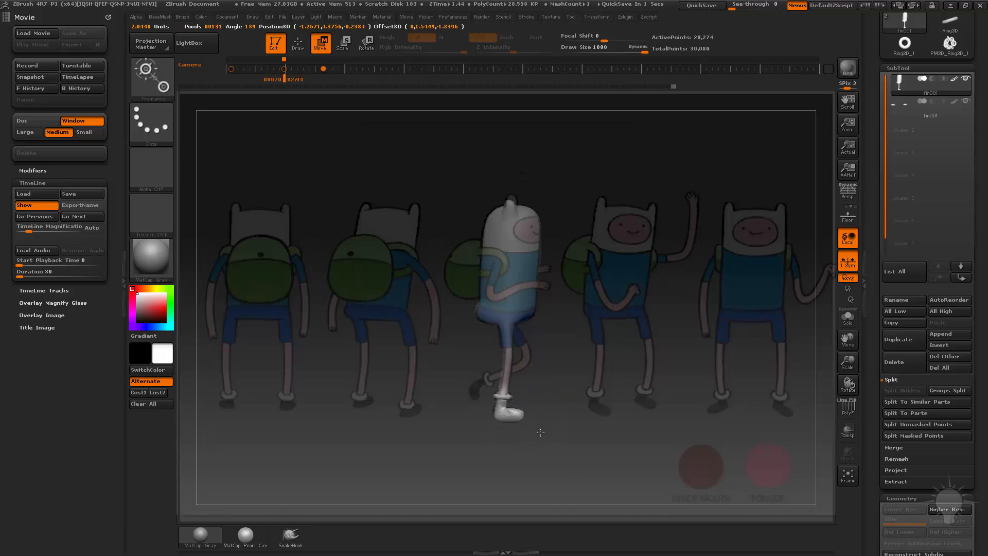
Shorten the feet by pulling the toes back with the Move brush at draw size 370
key("q")
key("s")
left_click_drag(532, 421, 492, 413)
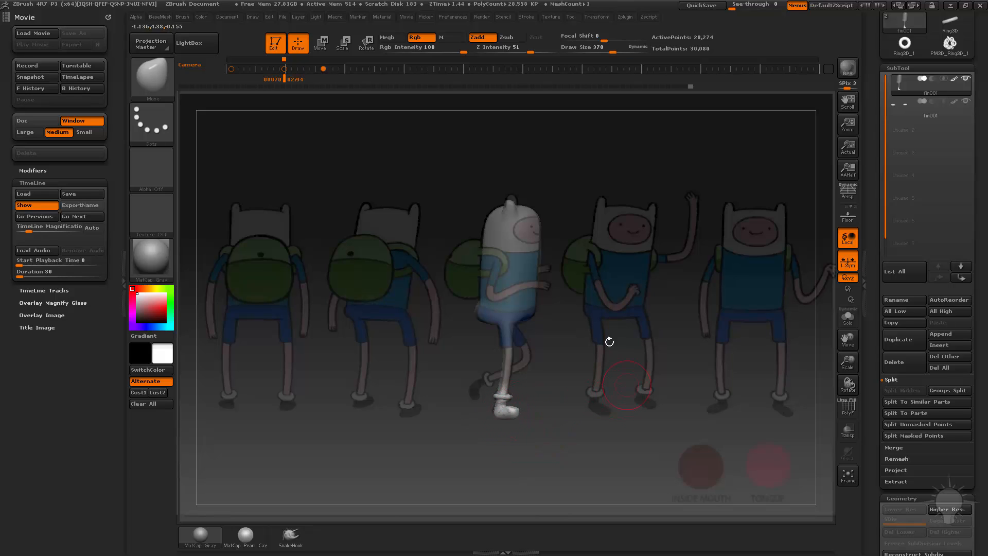
Hide the reference, frame the legs and feet from the front, and switch to the Standard brush with draw size 126
key("shift+z")
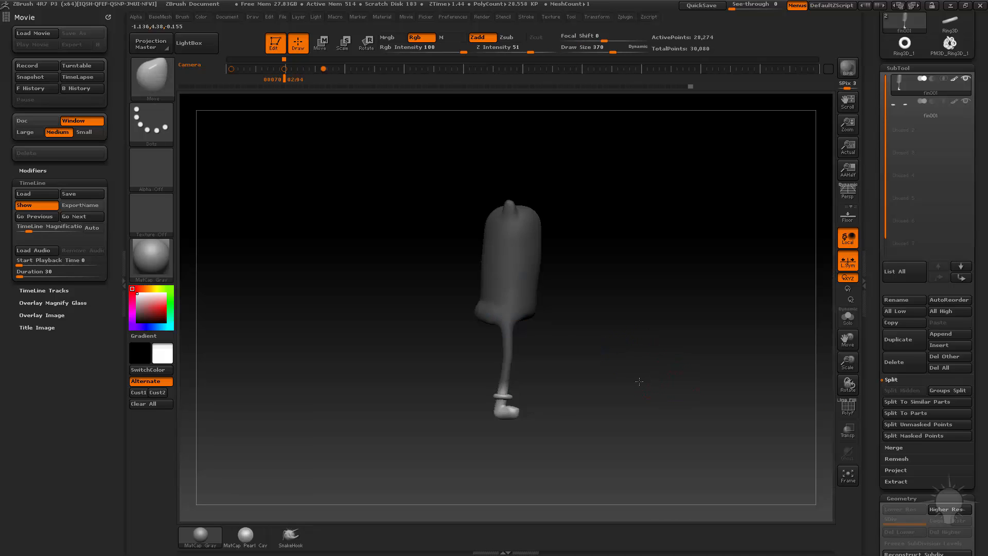
mouse_move(639, 379)
left_mouse_down()
mouse_move(662, 324)
mouse_move(726, 378)
mouse_move(719, 463)
left_mouse_up()
left_click_drag(569, 384, 557, 401, "alt")
key("b")
key("s")
key("t")
key("s")
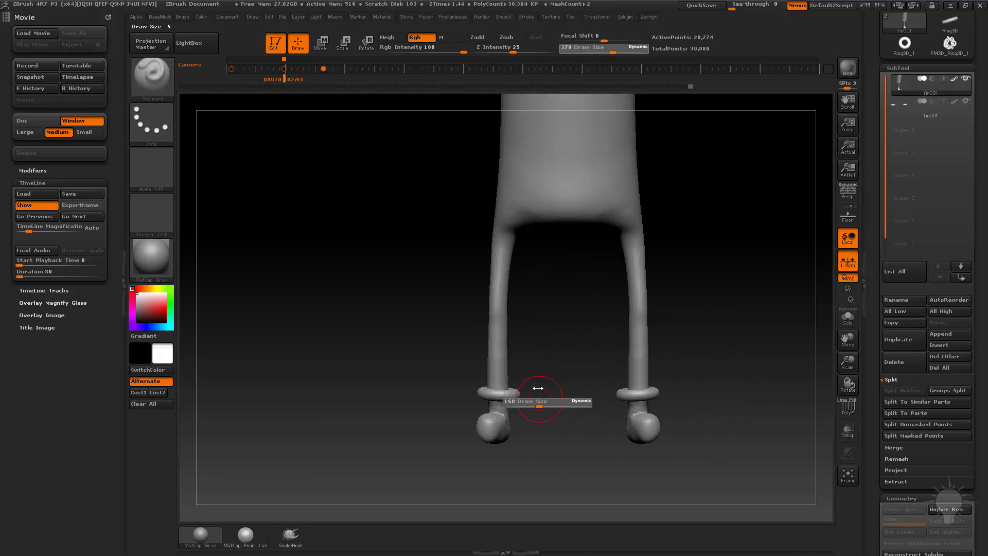
Select the ankle rings' subtool and thicken the rings with the Inflate deformation
left_click(908, 110)
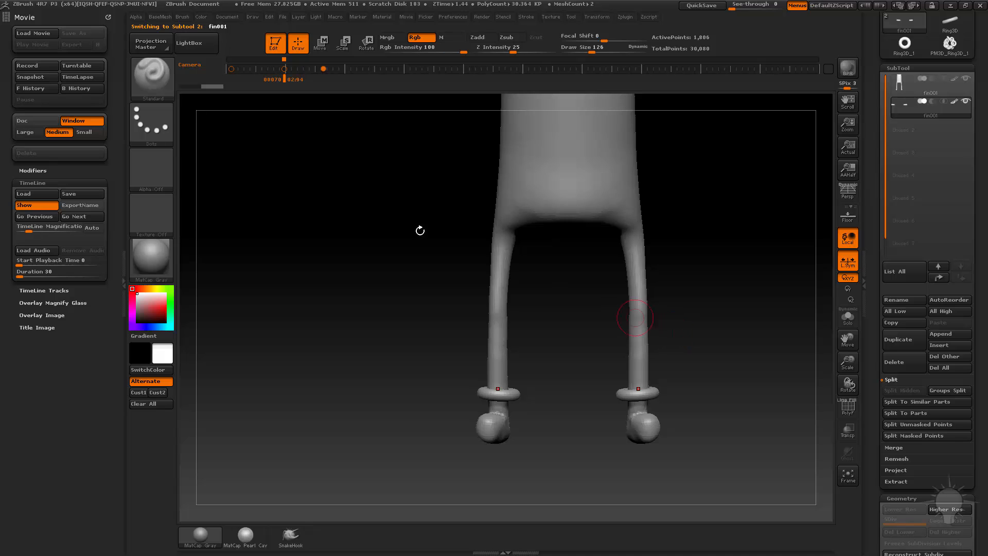
scroll(882, 175, "down", 10)
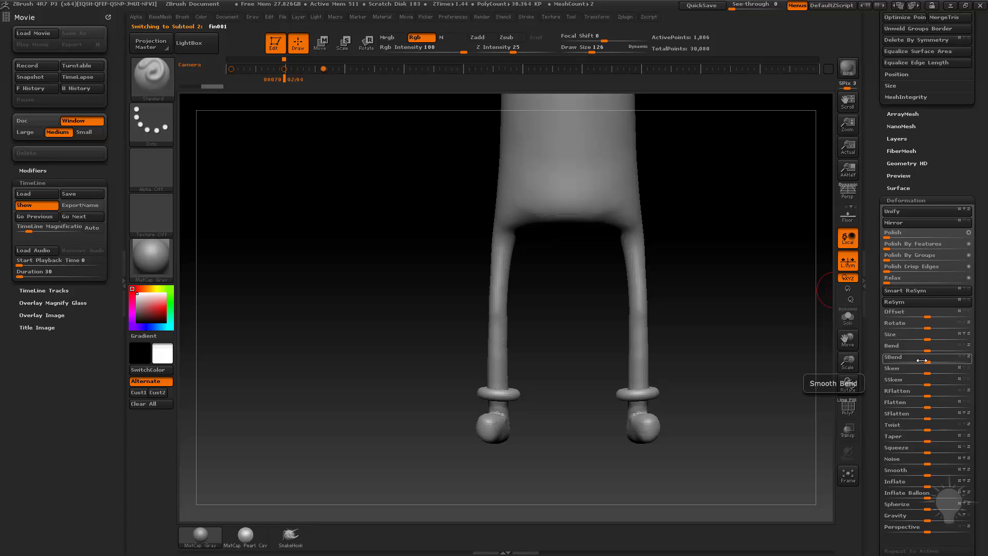
key("2")
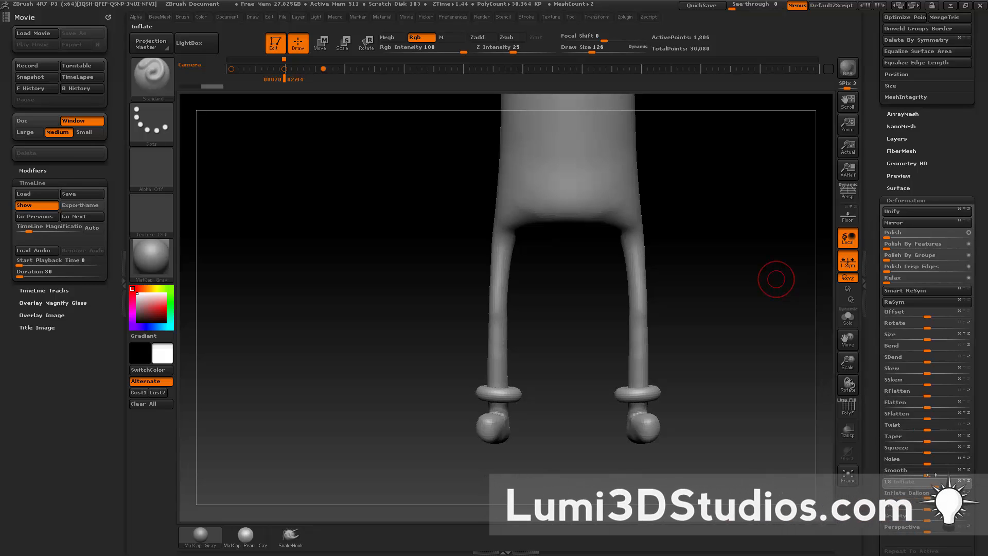
left_click(932, 484)
left_click_drag(731, 337, 705, 301, "alt")
left_click_drag(706, 301, 708, 370)
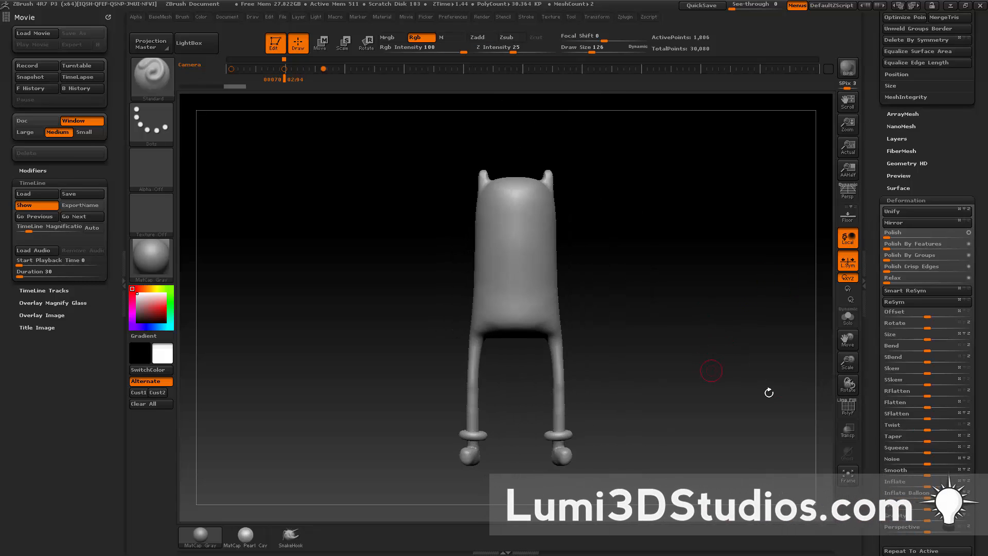